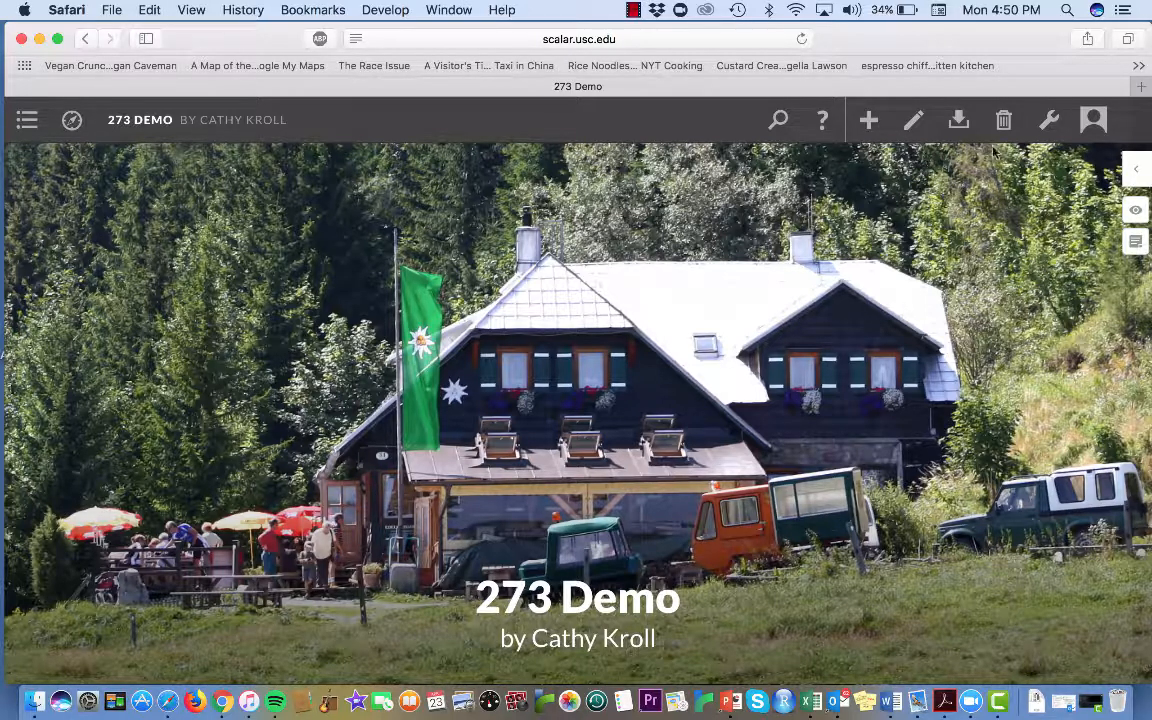
Review the book's page list in the dashboard and check the table of contents on its home page
mouse_move(1075, 128)
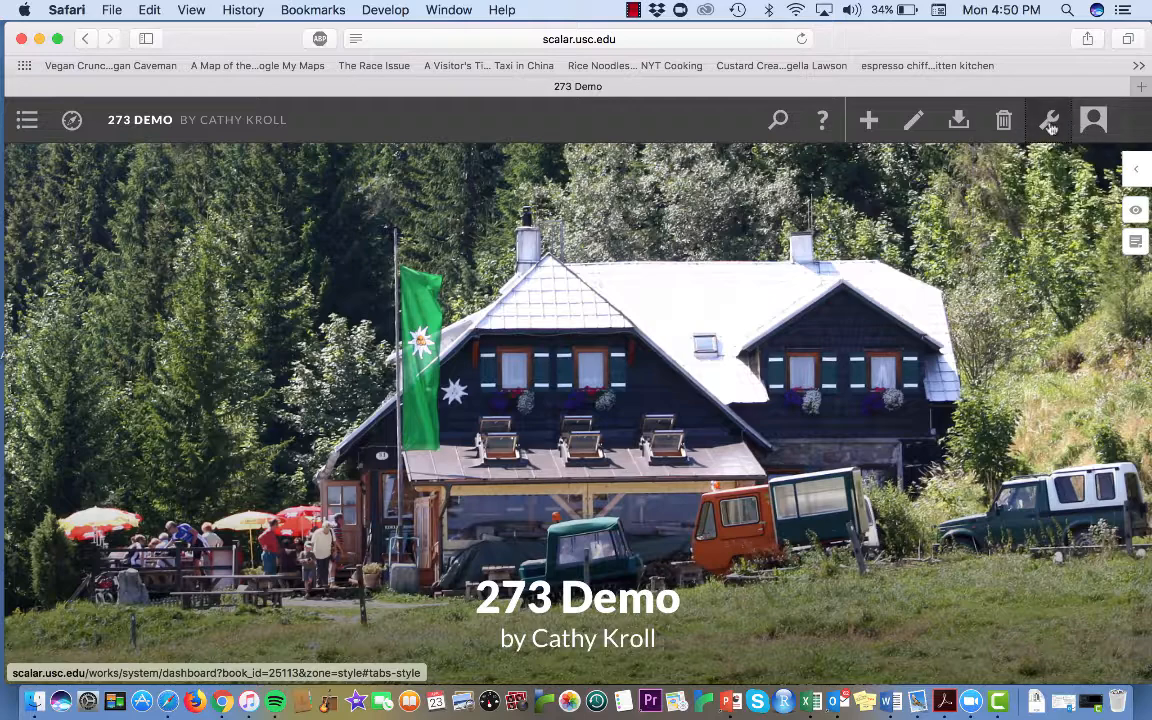
left_click(1052, 122)
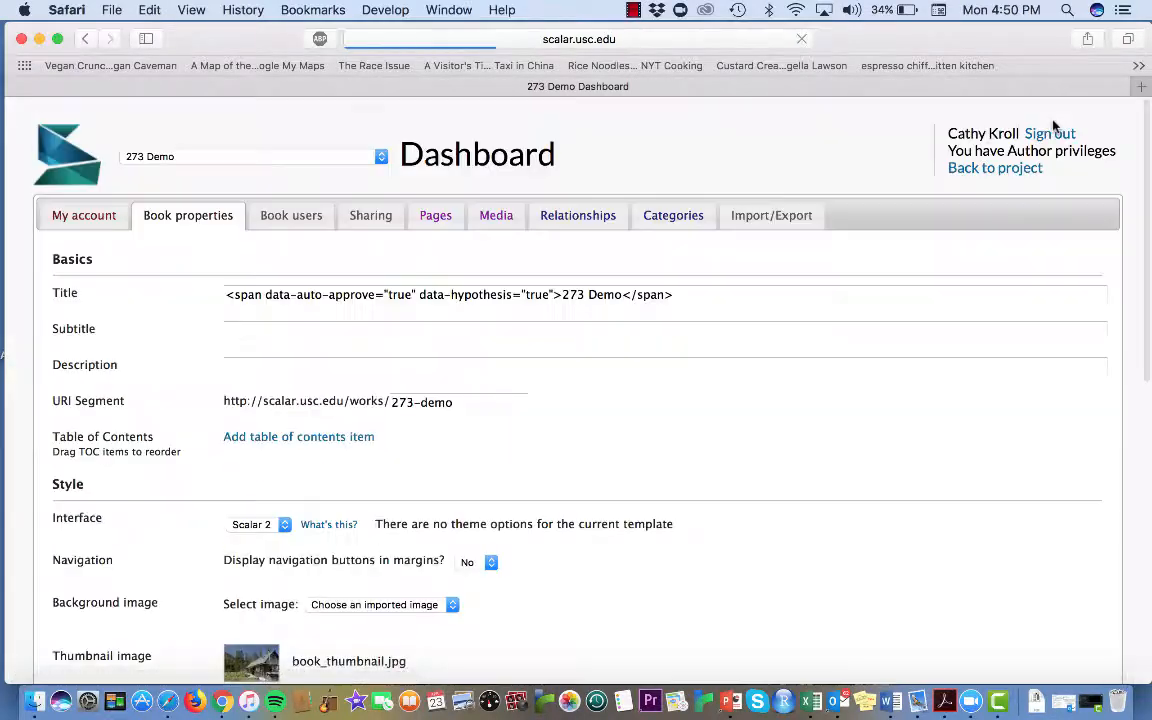
left_click(436, 218)
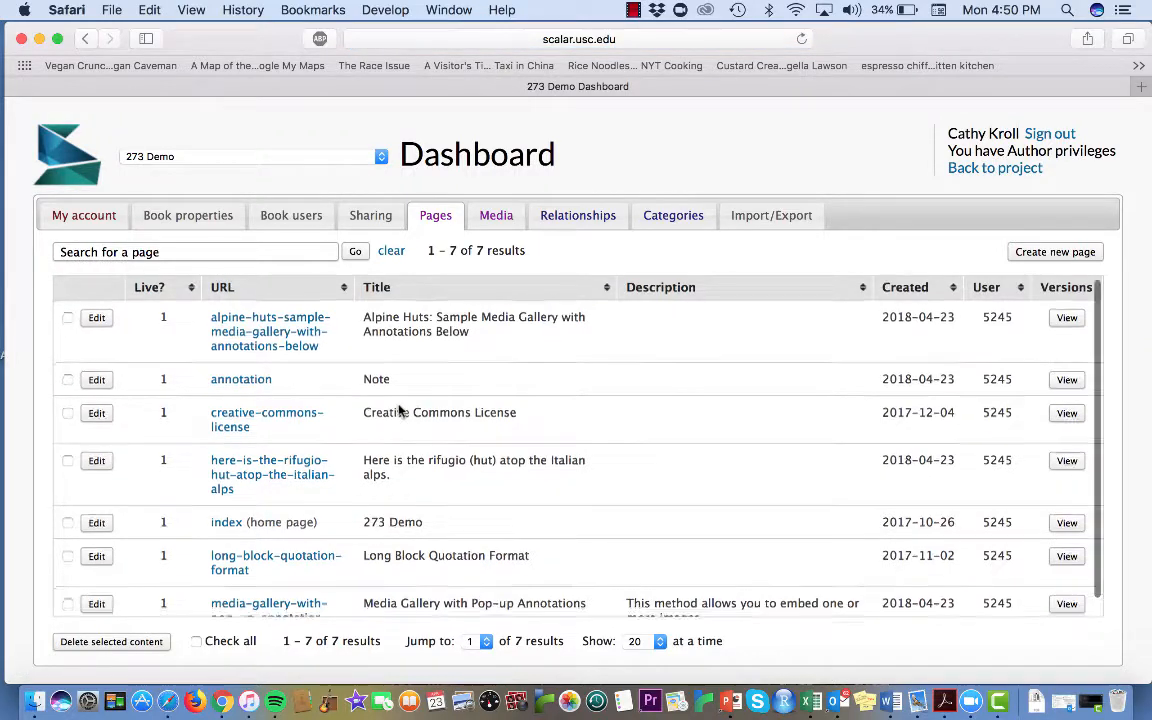
scroll(398, 410, "down", 1)
scroll(300, 366, "up", 1)
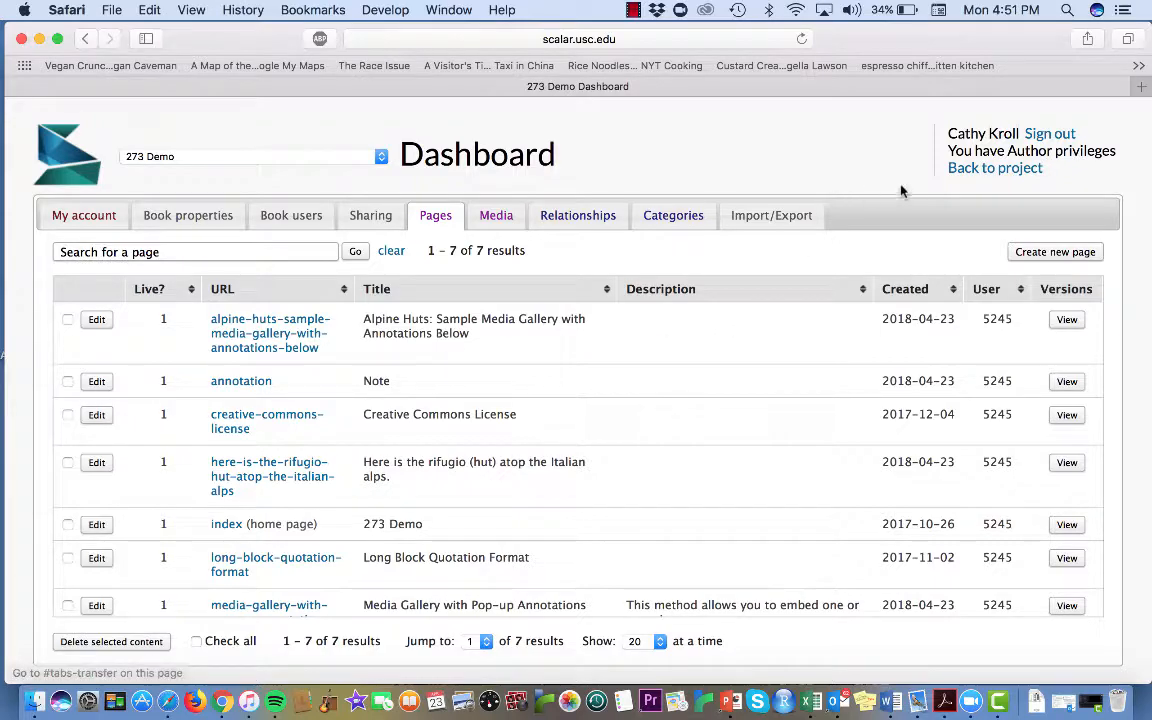
left_click(980, 170)
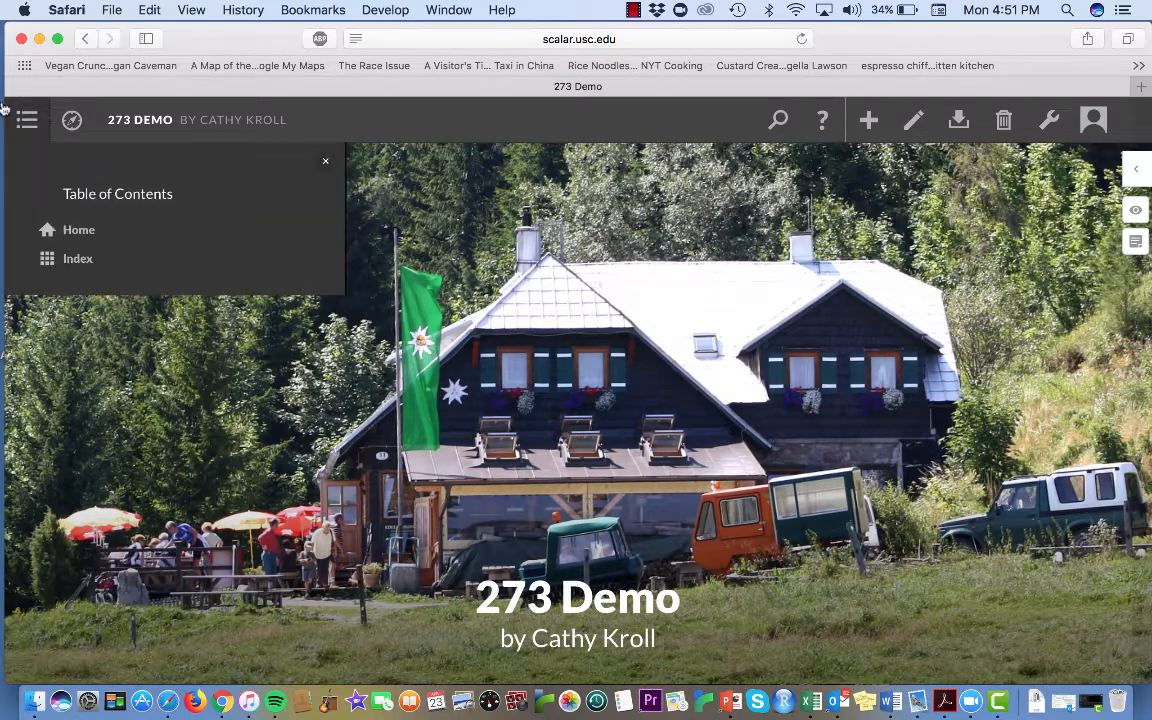
mouse_move(15, 131)
Add the Alpine Huts, Media Gallery with Pop-up Annotations, rifugio, Long Block Quotation Format and Creative Commons License pages to the book's table of contents
left_click(1045, 121)
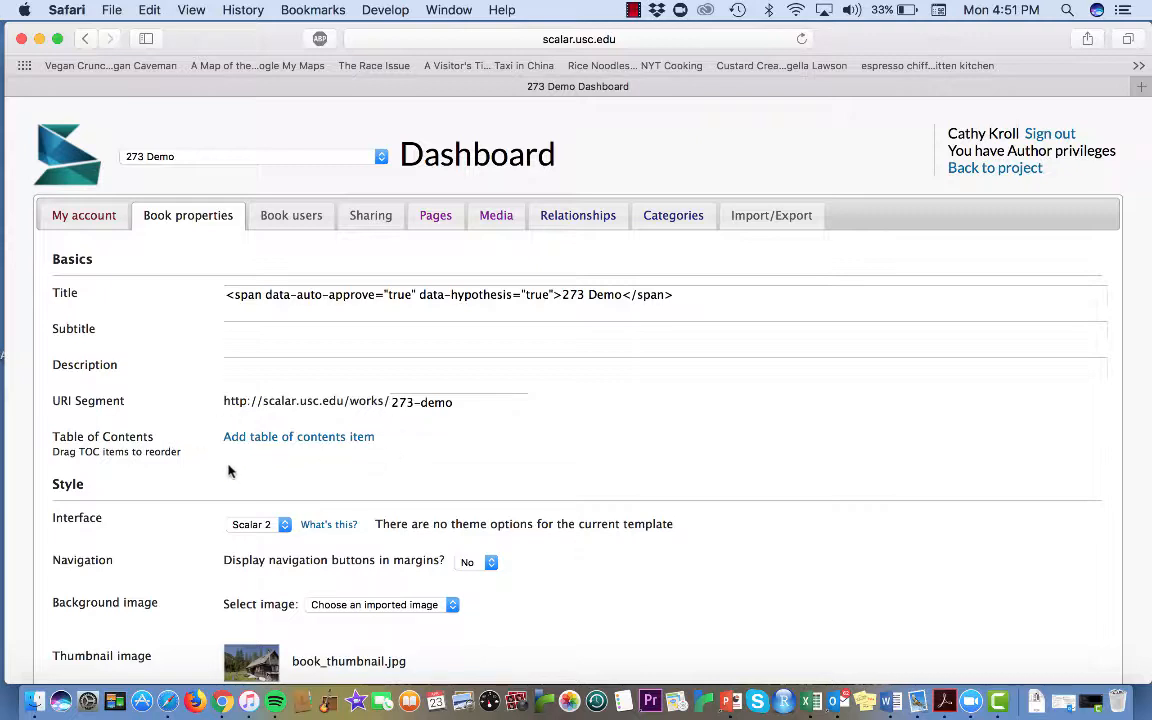
left_click(358, 446)
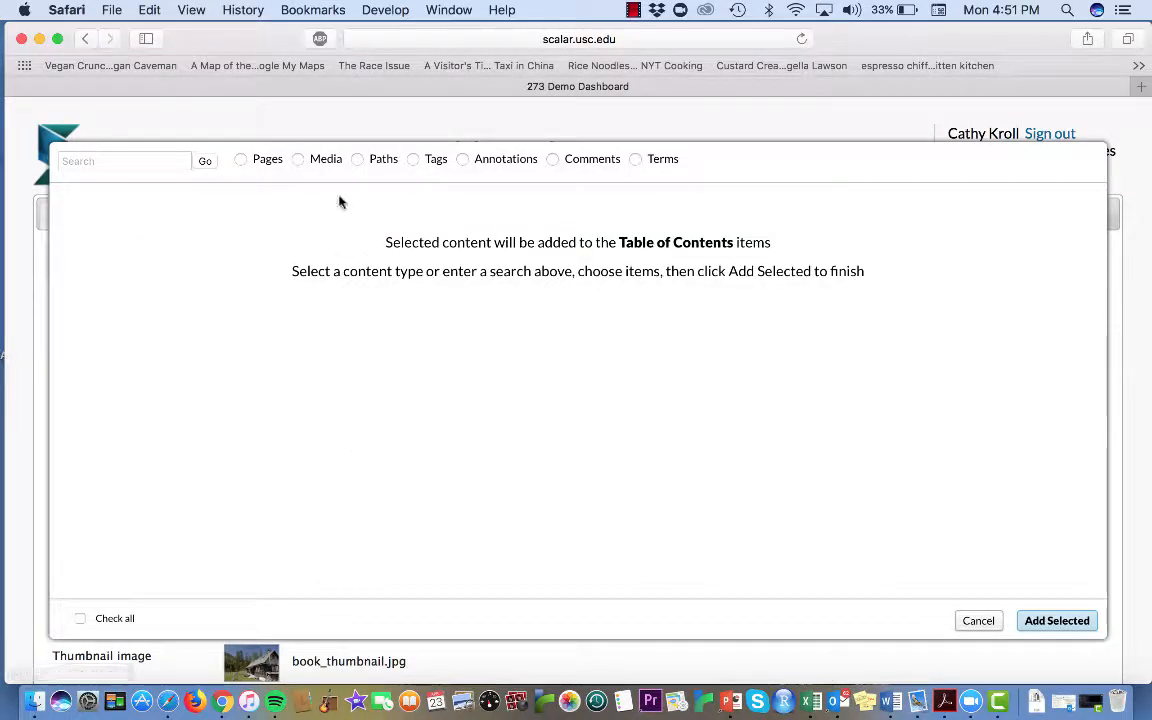
left_click(241, 160)
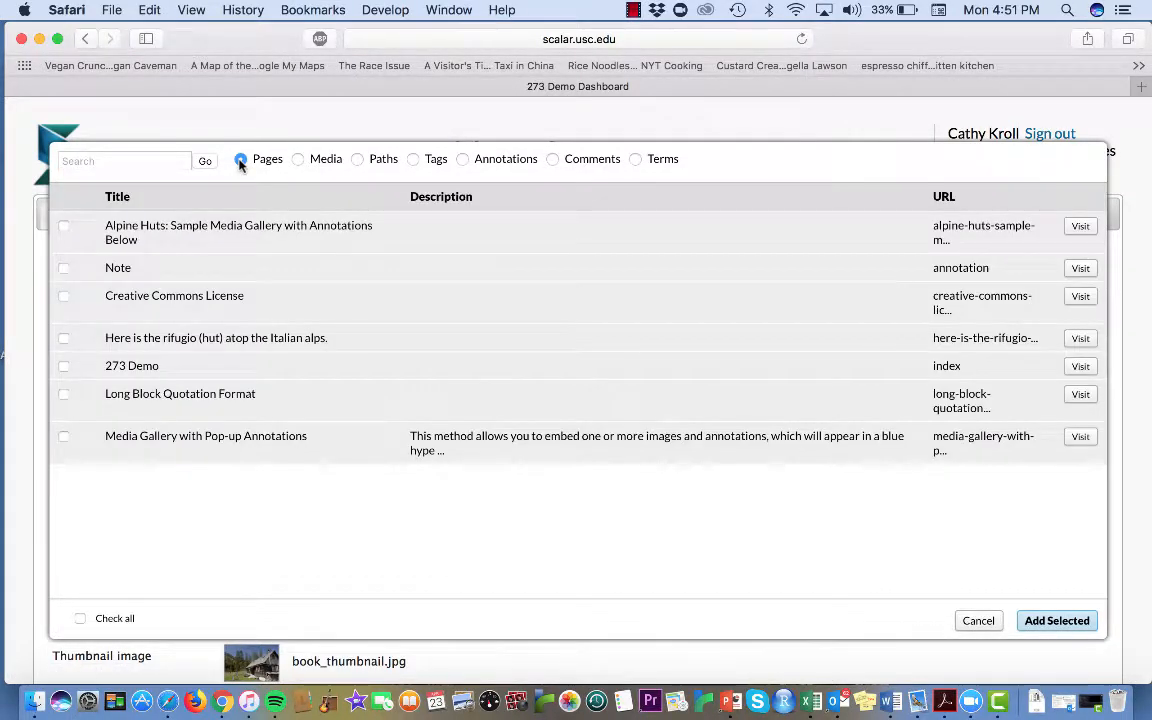
left_click(64, 227)
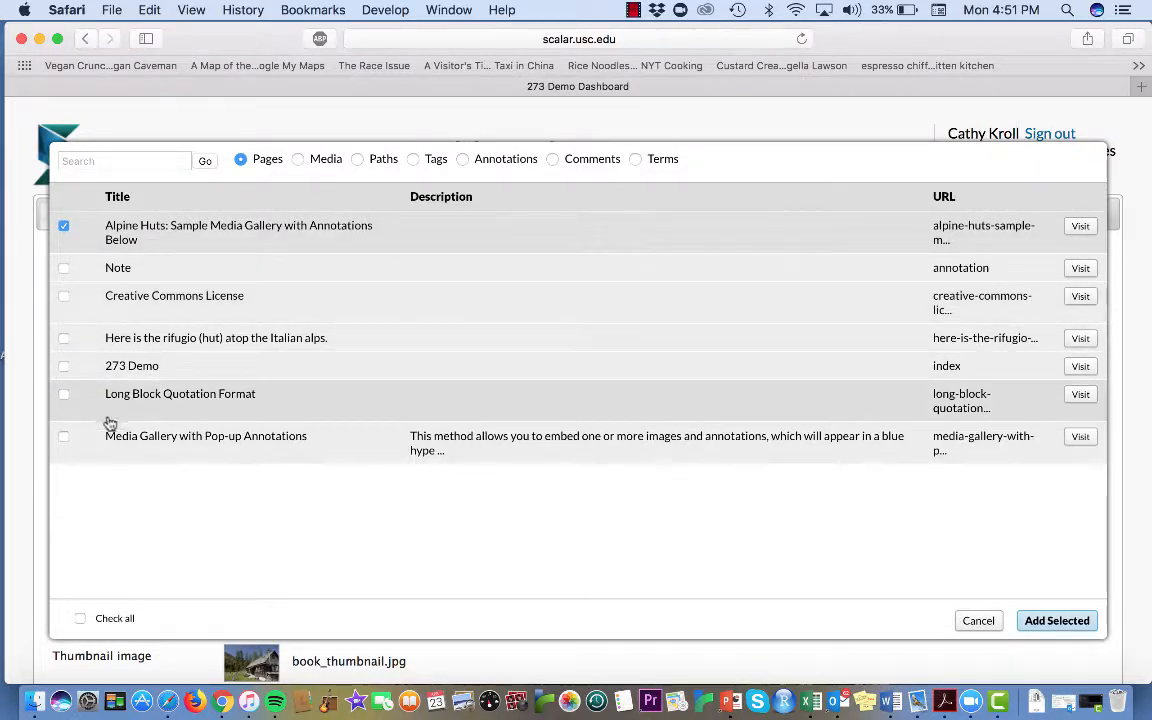
left_click(64, 437)
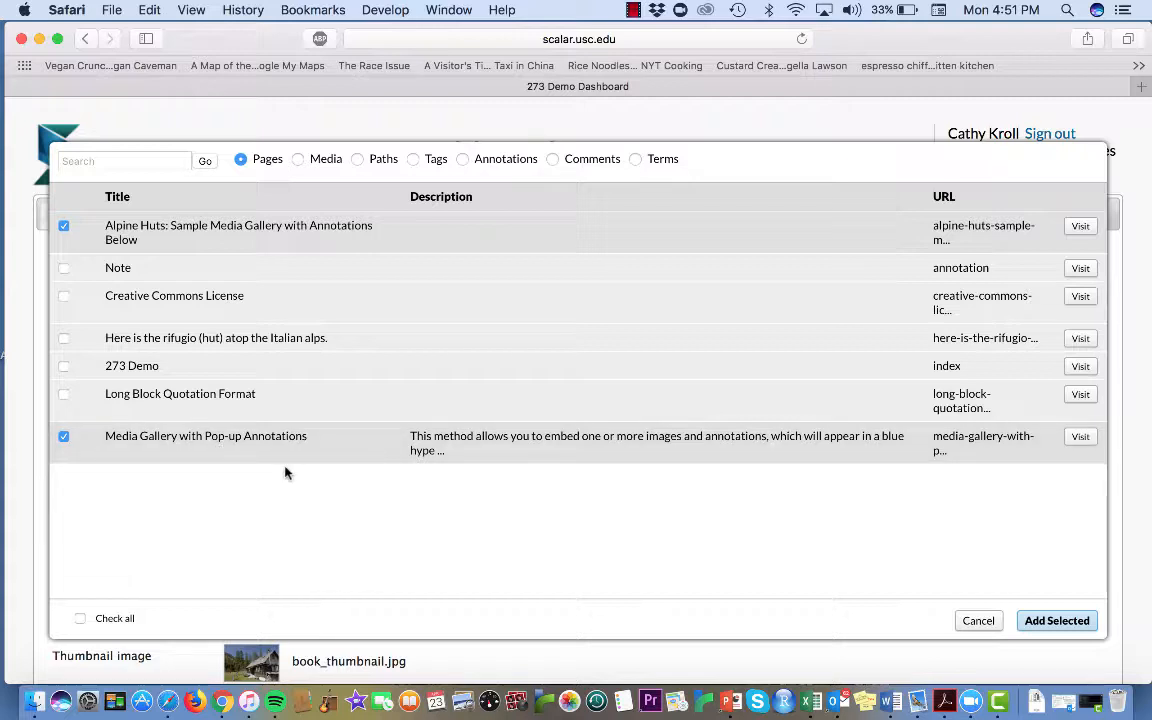
left_click(64, 339)
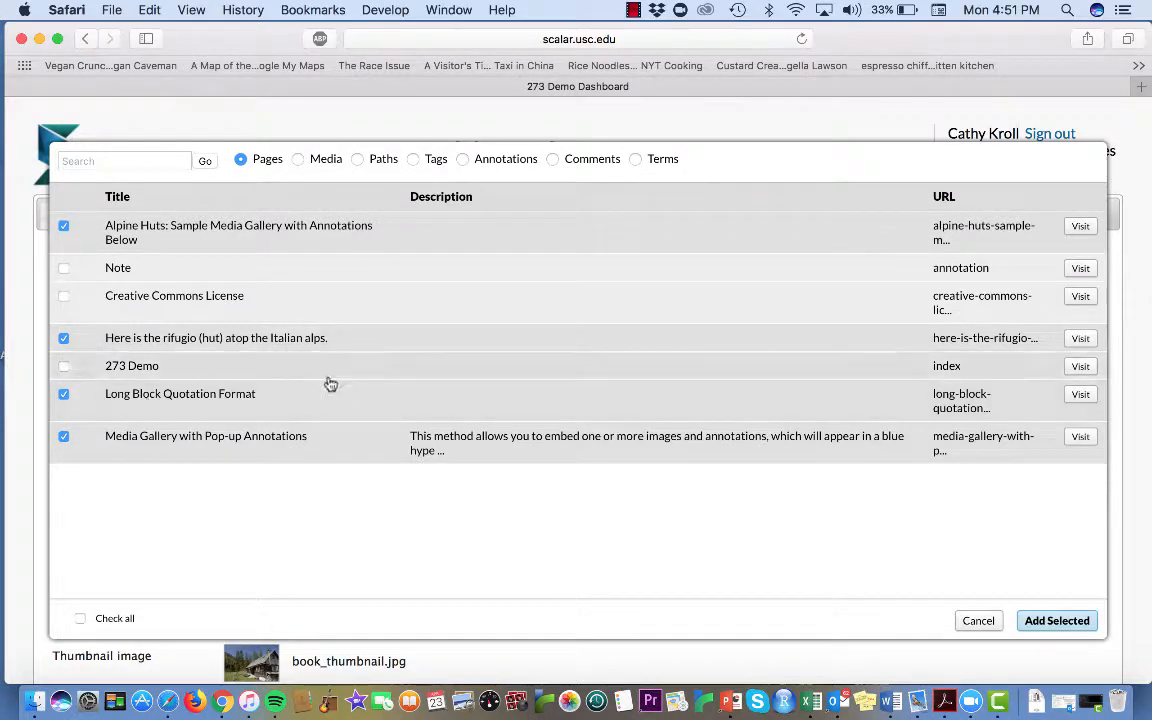
left_click(64, 298)
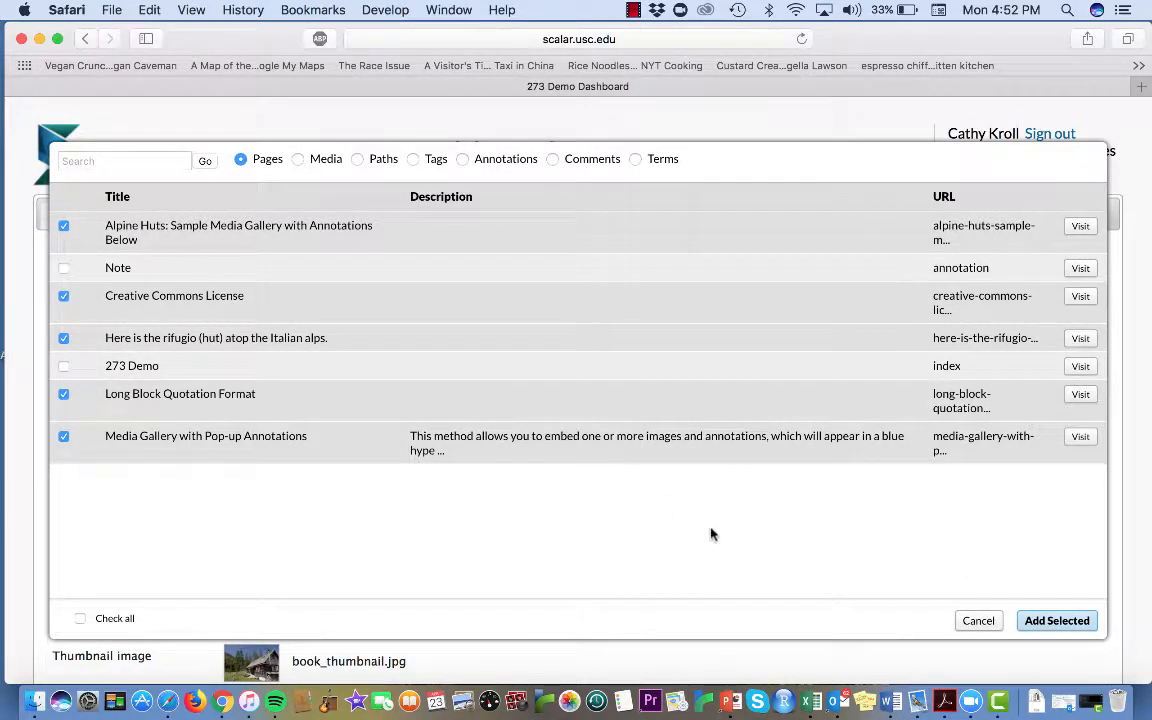
left_click(1055, 622)
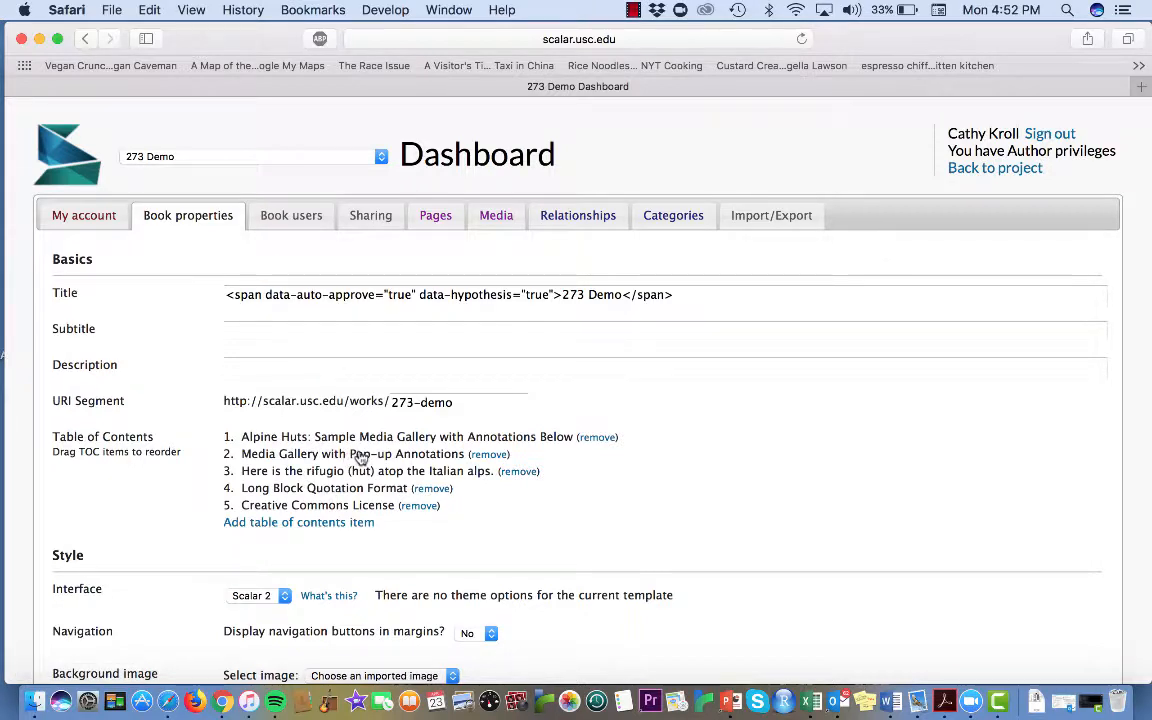
Move Media Gallery with Pop-up Annotations to first place in the table of contents, save, and check the contents list in the book
left_click_drag(360, 455, 358, 396)
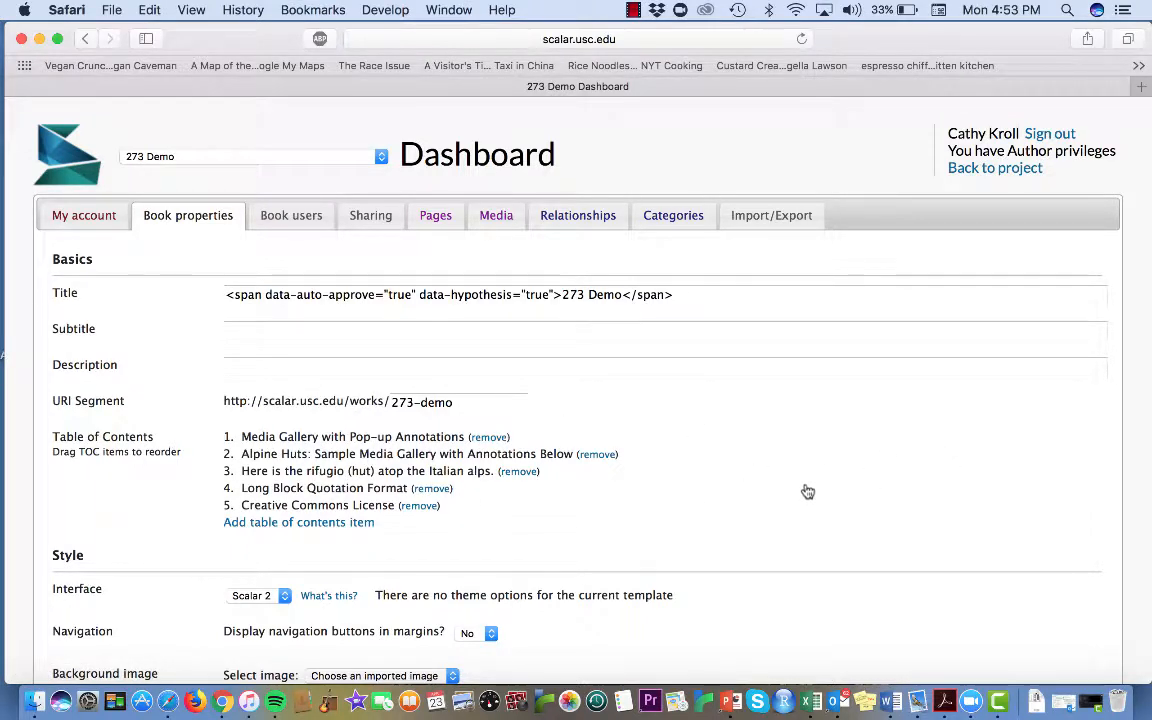
scroll(941, 489, "down", 10)
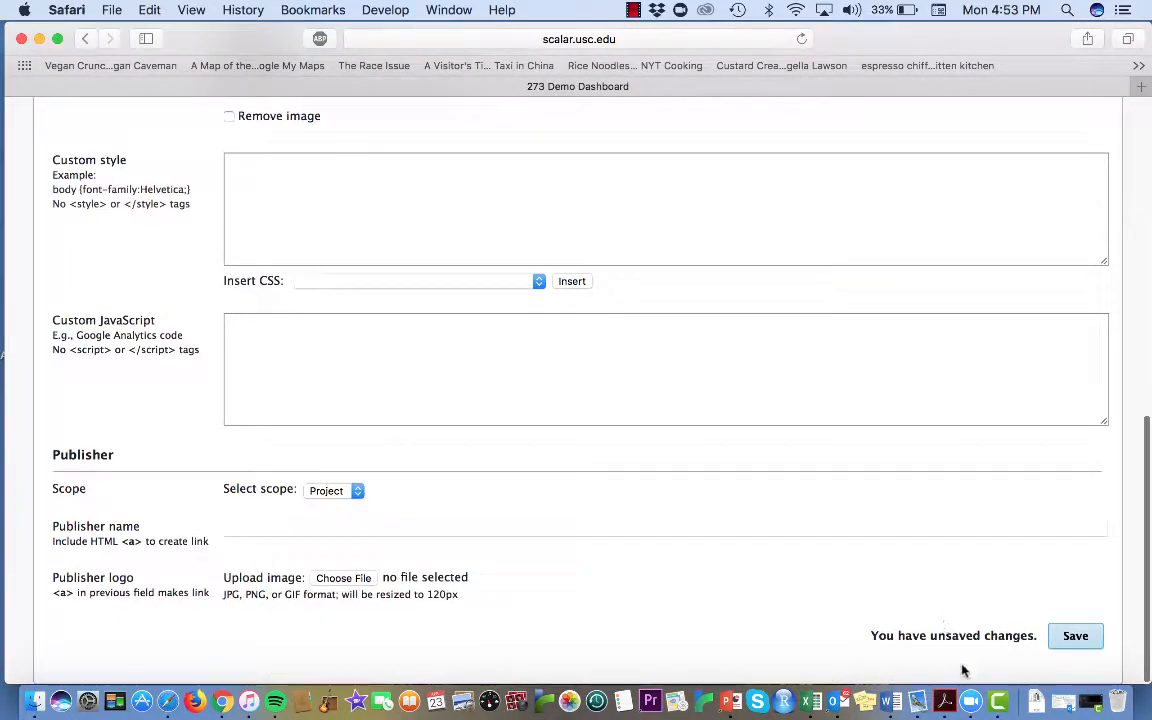
left_click(1076, 636)
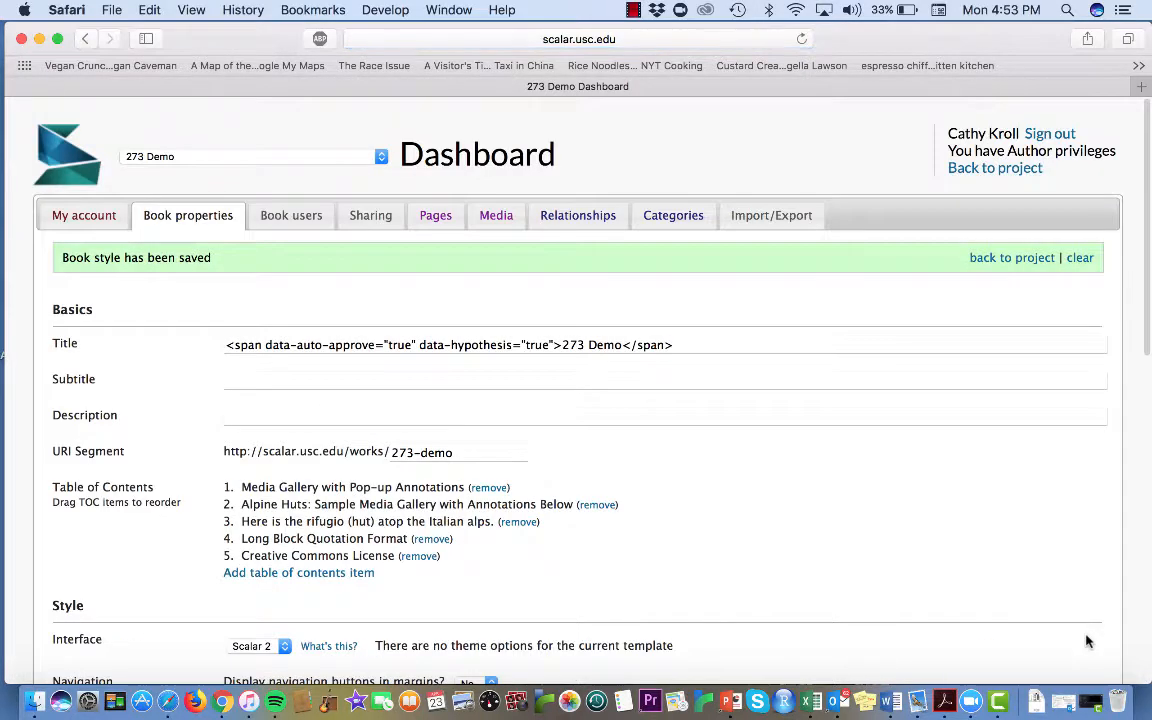
left_click(1025, 170)
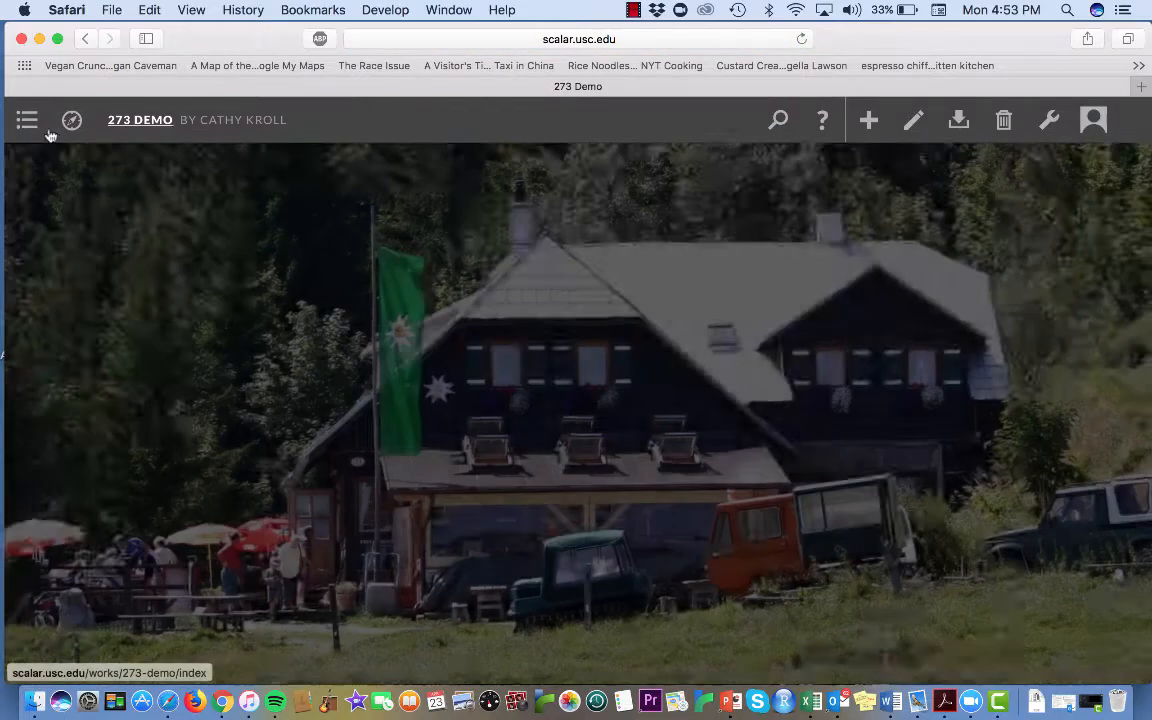
left_click(27, 120)
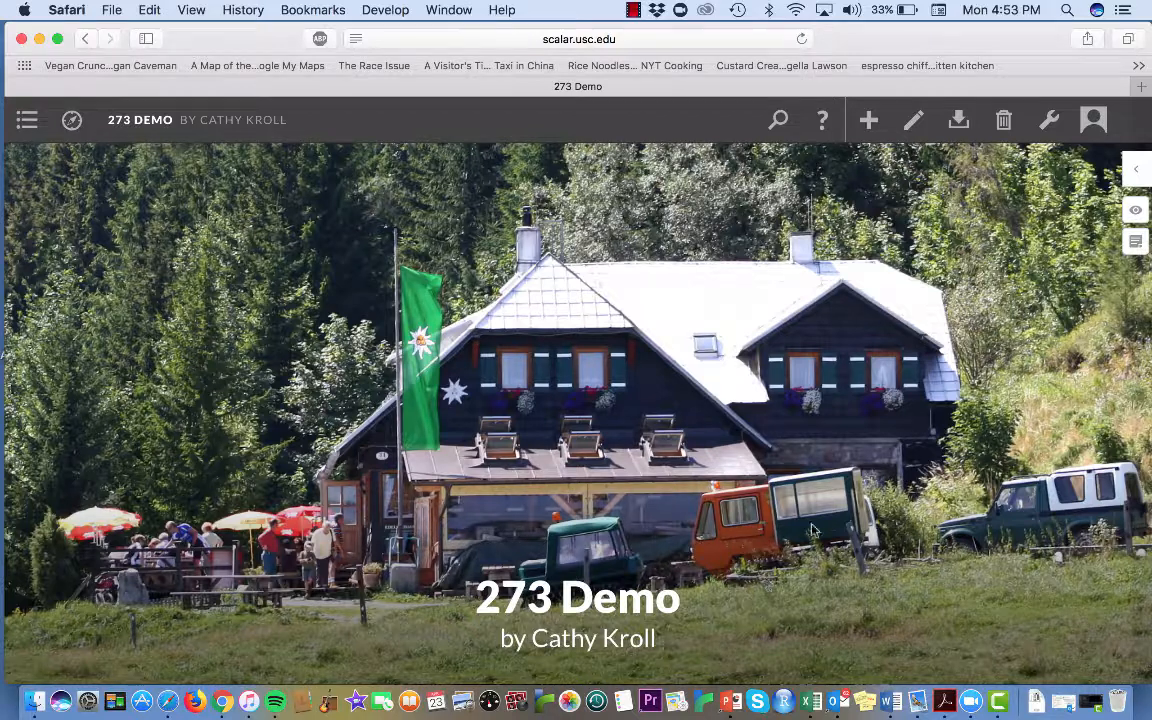
Edit the 273 Demo home page and open the content selection for making it a path
left_click(916, 121)
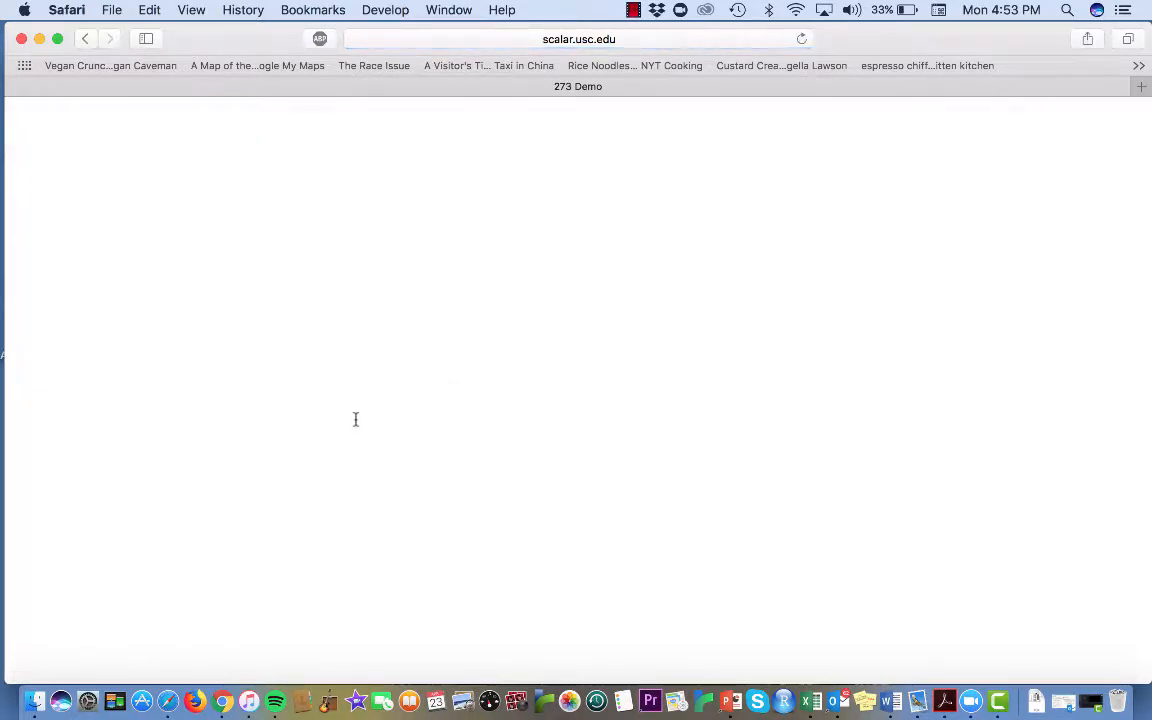
scroll(498, 530, "down", 2)
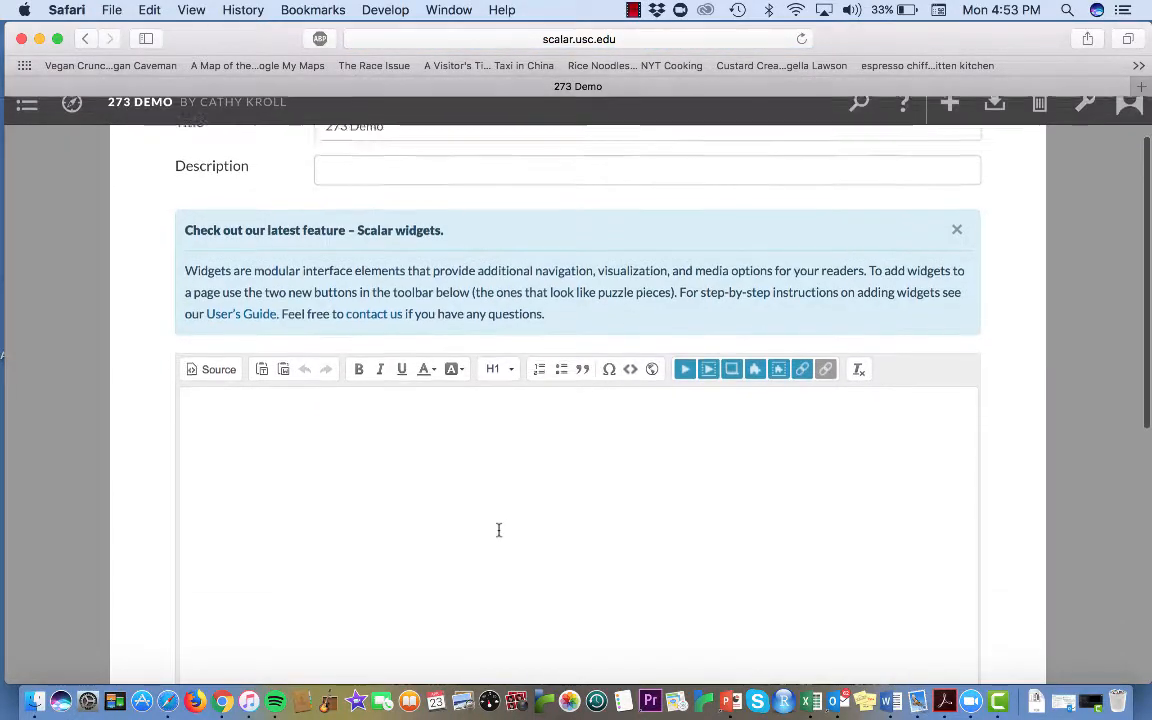
scroll(498, 530, "down", 1)
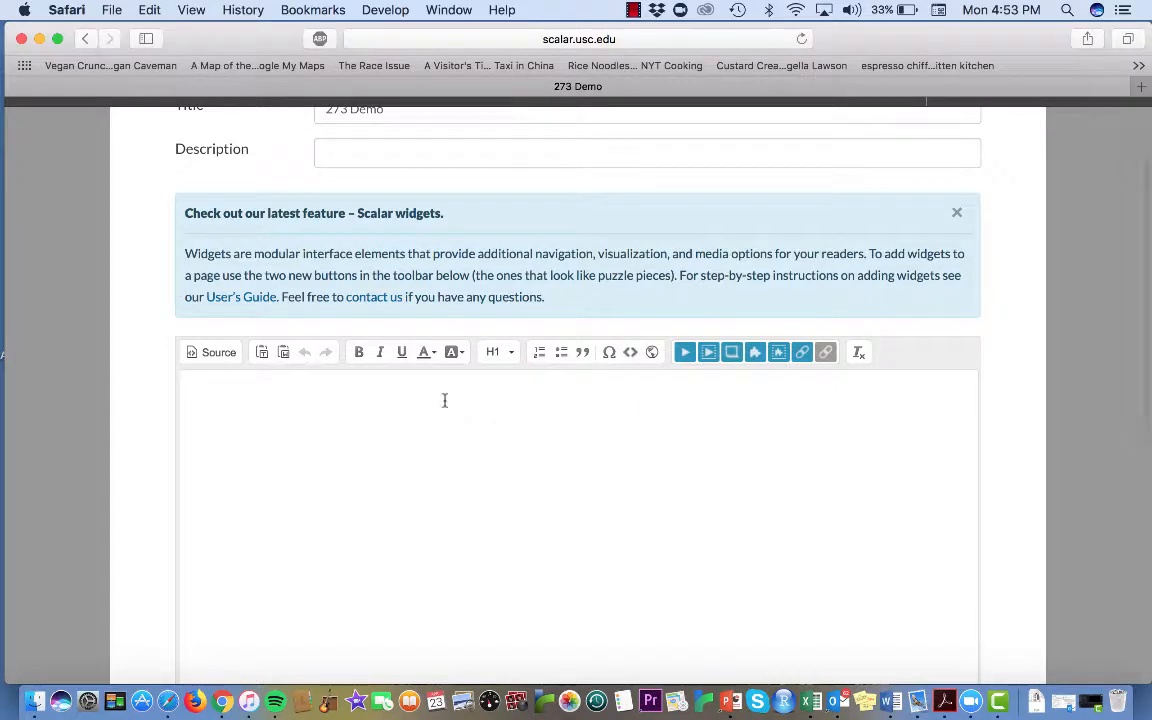
scroll(415, 477, "down", 6)
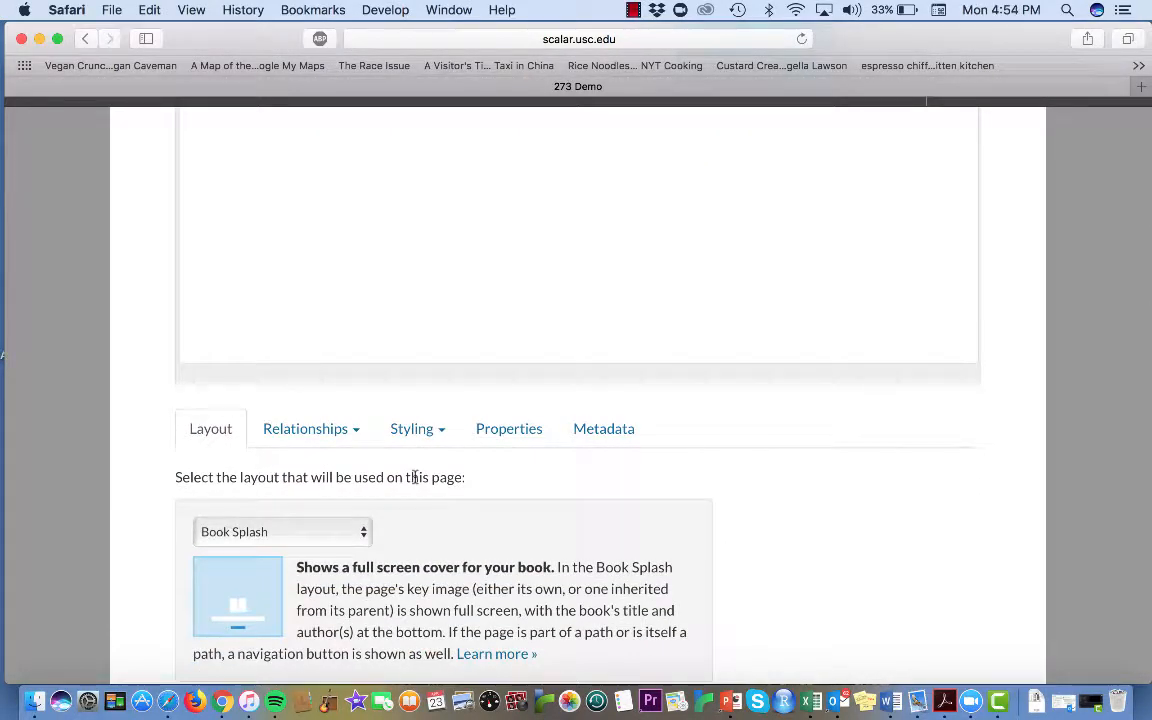
scroll(425, 503, "down", 1)
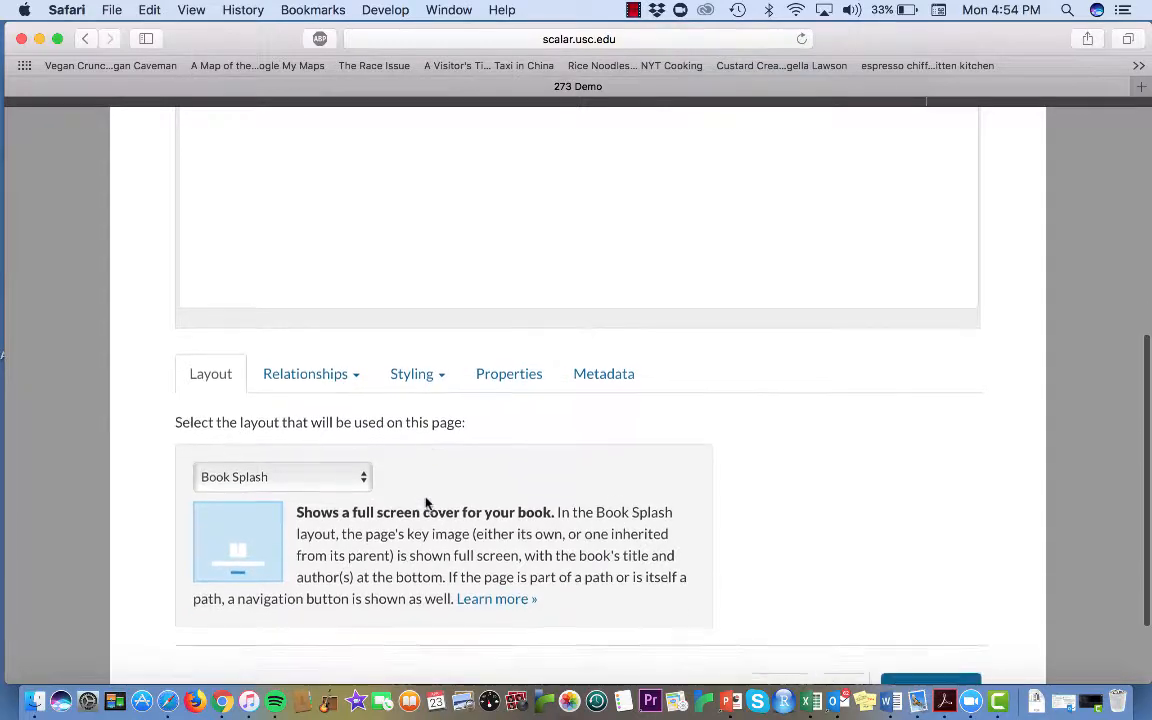
left_click(326, 381)
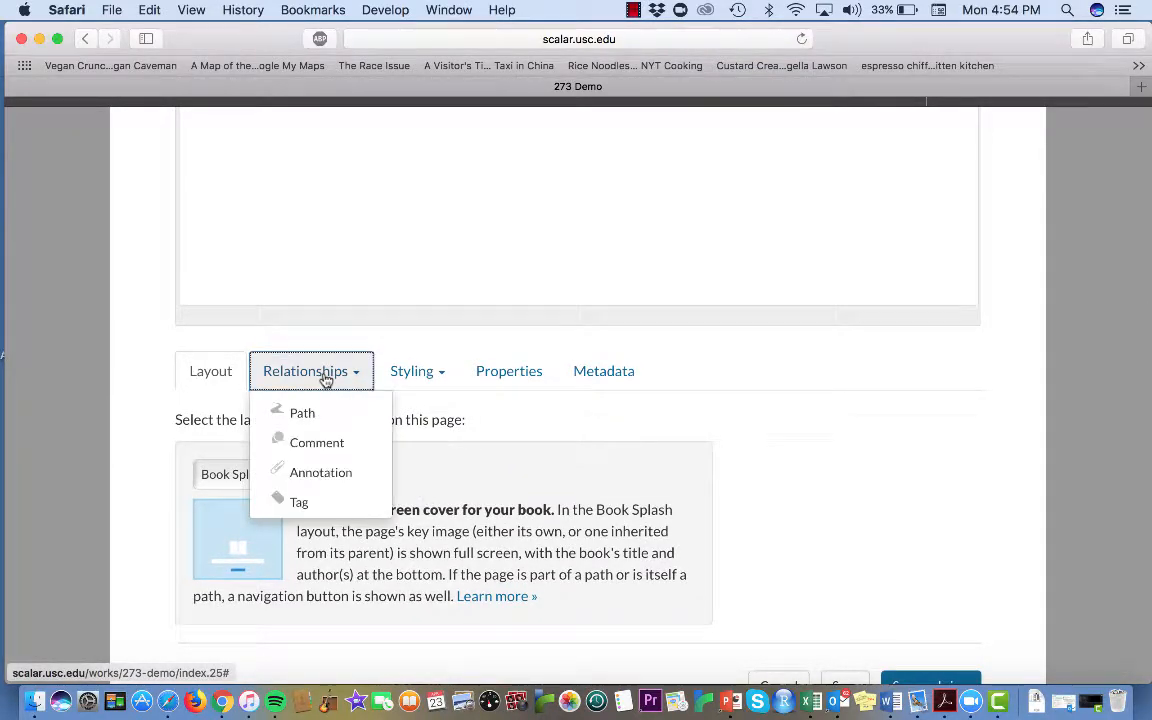
left_click(301, 412)
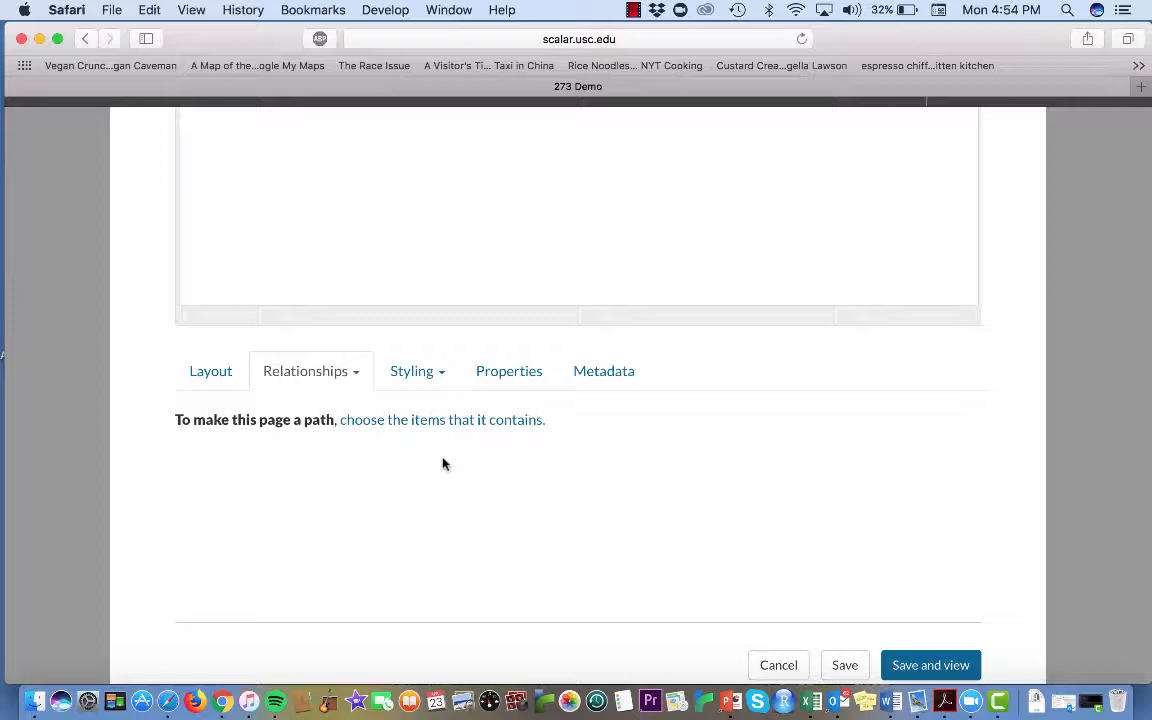
left_click(506, 421)
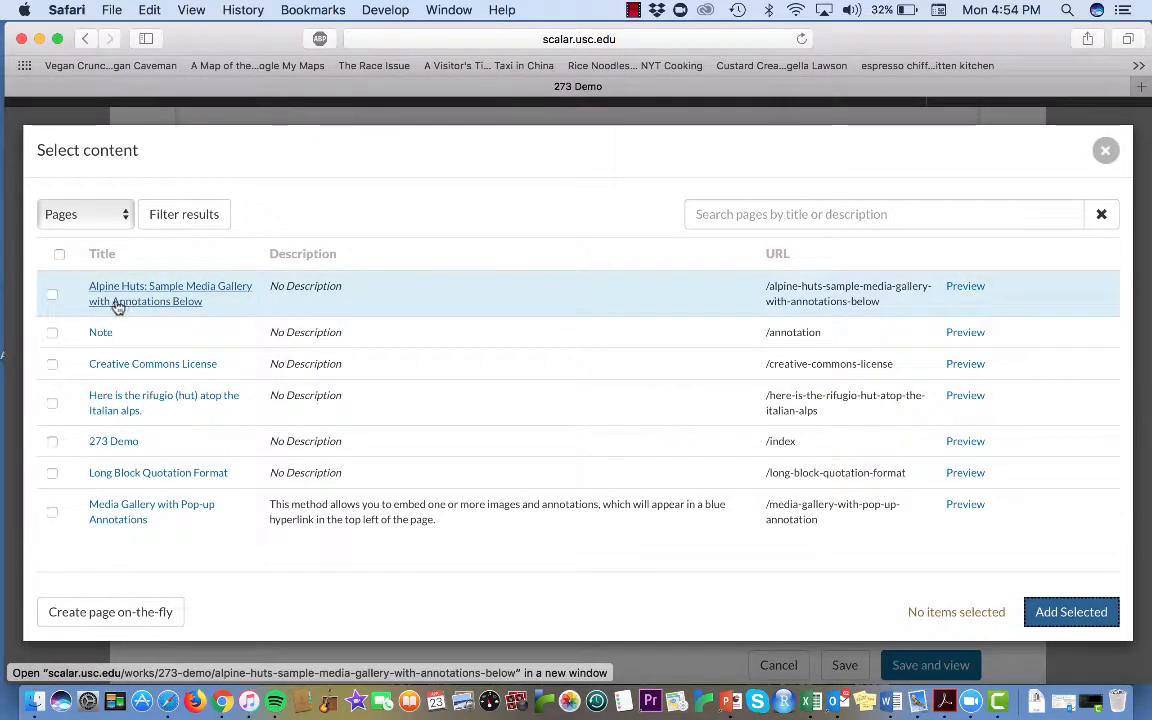
Add the Alpine Huts, Creative Commons License, rifugio, Long Block Quotation Format and Media Gallery with Pop-up Annotations pages to the home page's path
left_click(50, 295)
left_click(51, 364)
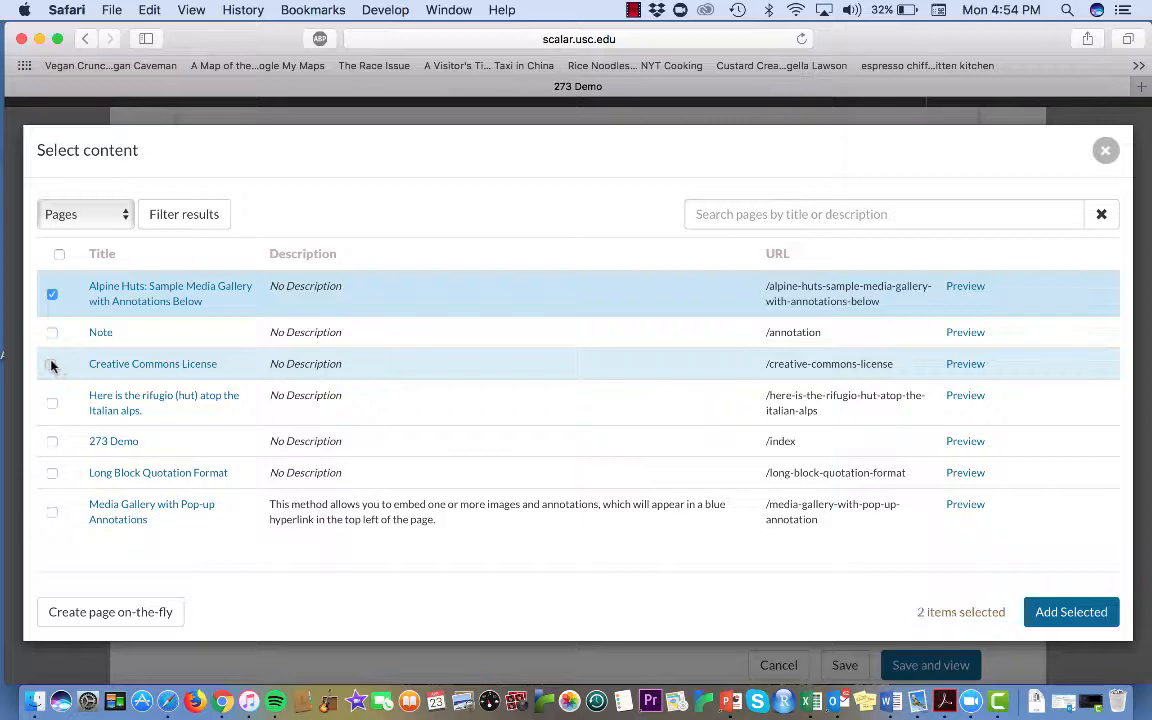
left_click(52, 404)
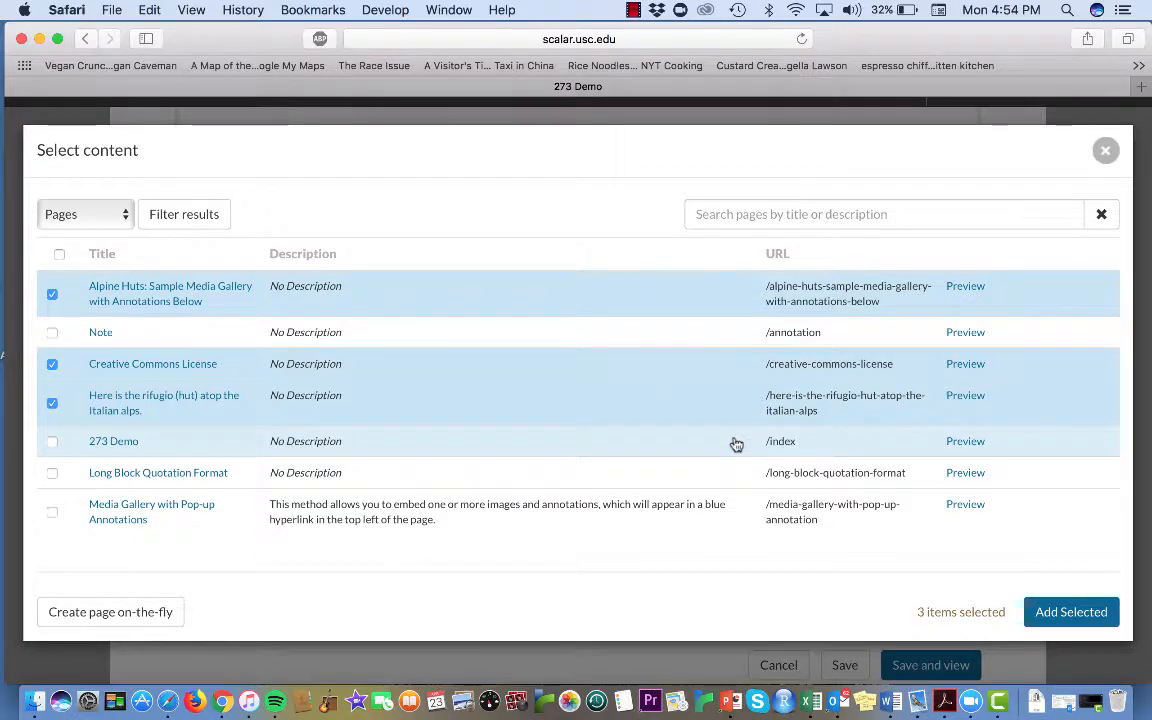
left_click(52, 474)
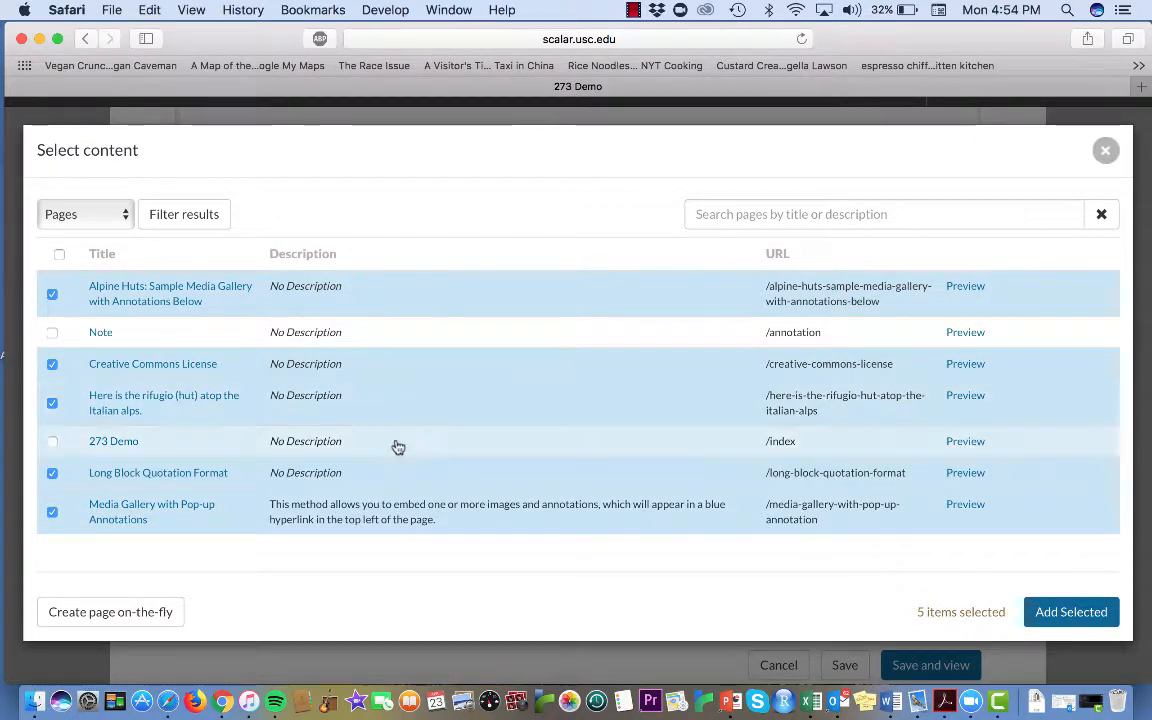
left_click(1054, 611)
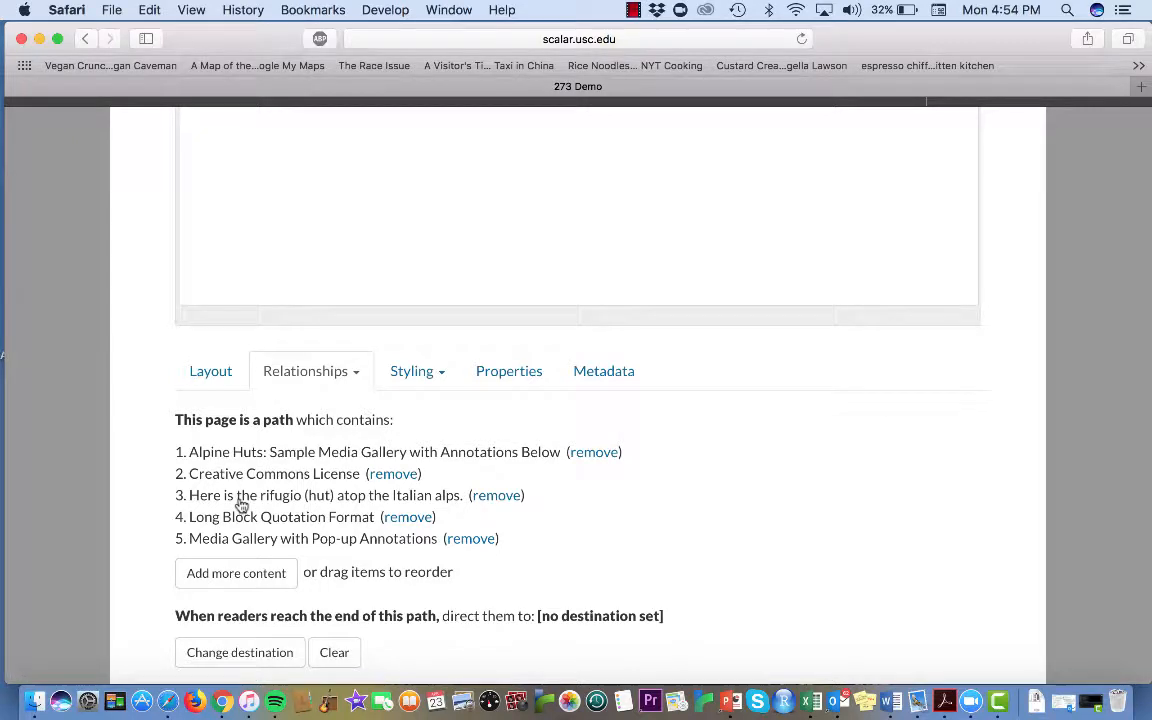
Reorder the path with Media Gallery with Pop-up Annotations first and Creative Commons License last, save the page, and open the path's first page
mouse_move(257, 478)
left_mouse_down()
mouse_move(260, 553)
mouse_move(264, 448)
left_mouse_up()
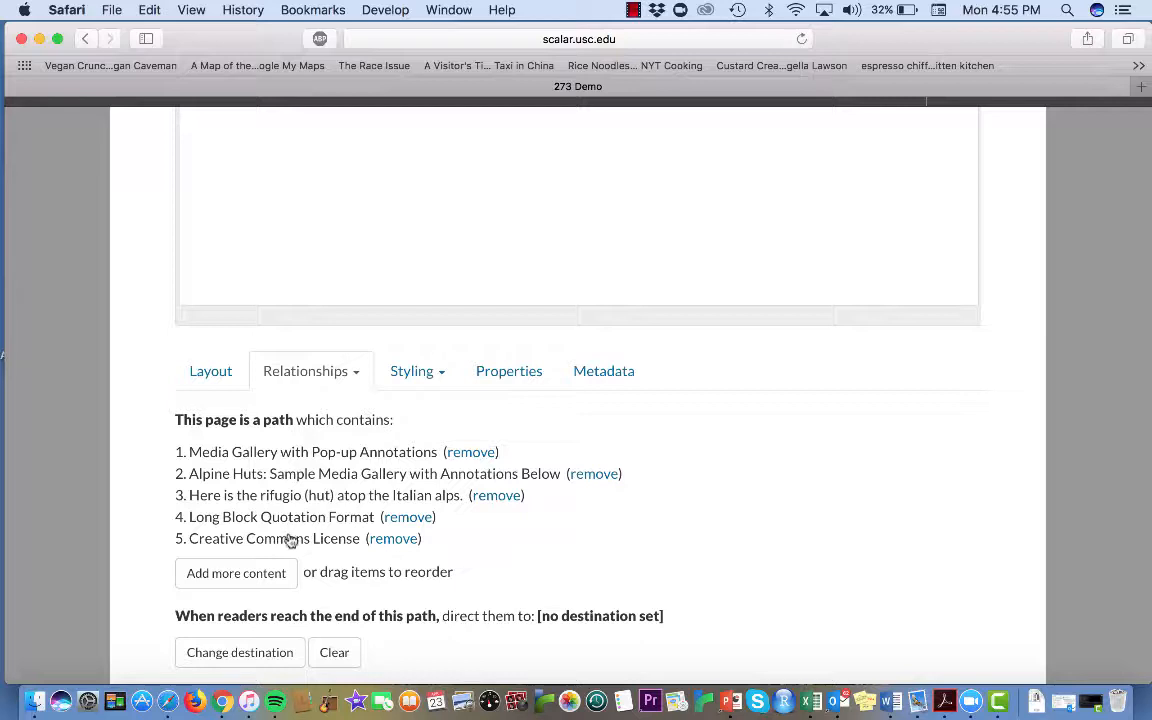
scroll(913, 478, "down", 3)
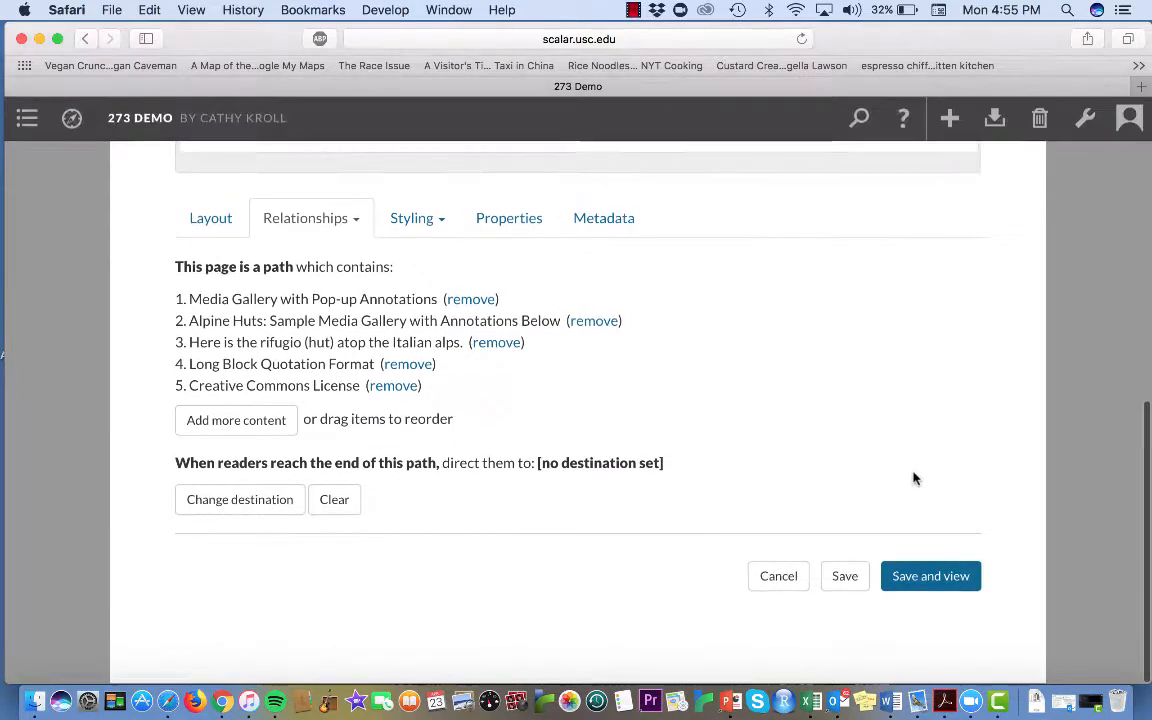
left_click(945, 580)
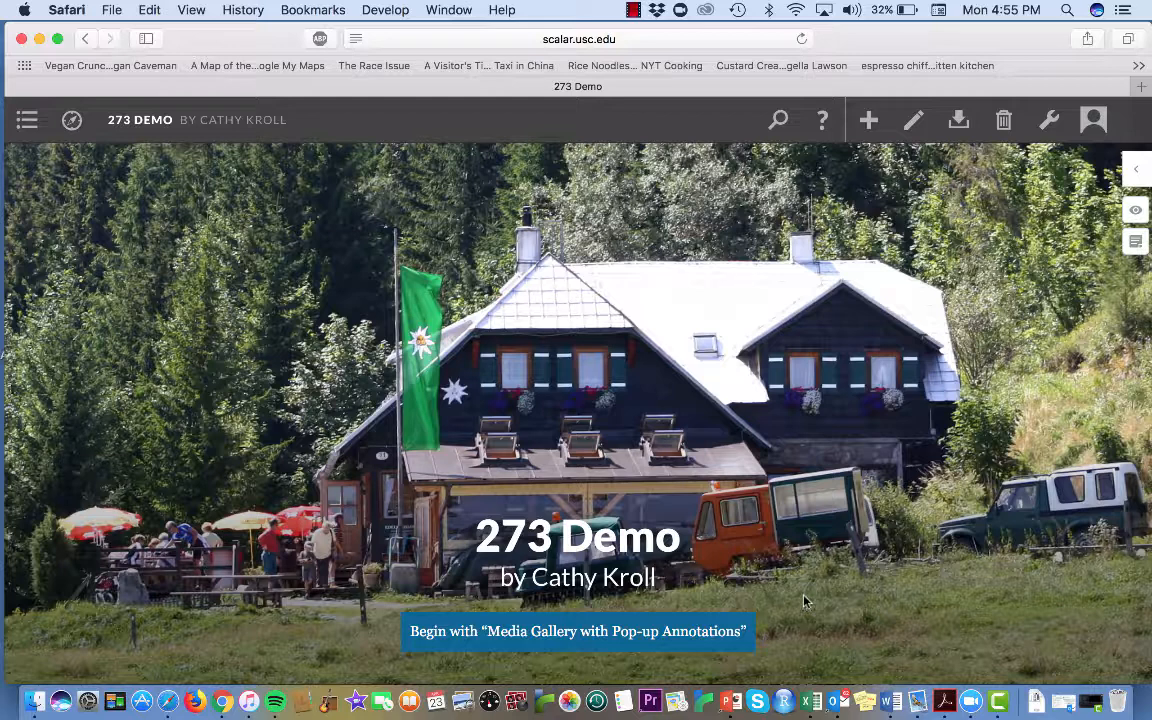
left_click(720, 637)
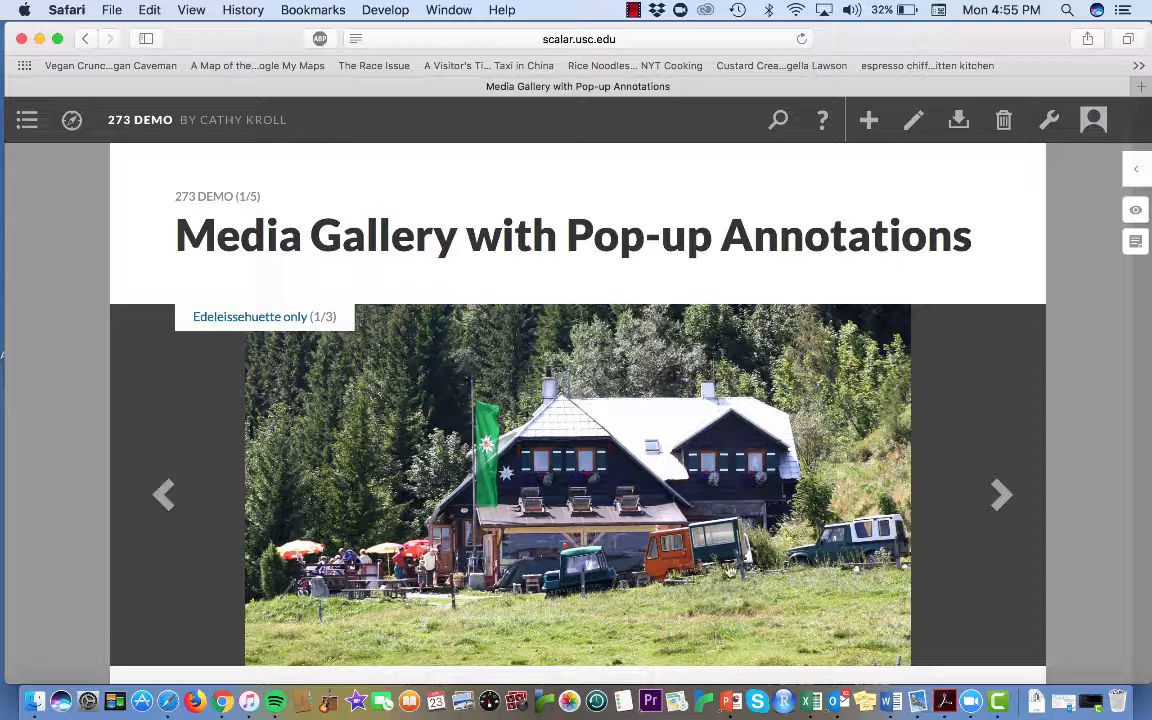
View the second image in the Media Gallery with Pop-up Annotations page and continue to the Alpine Huts page
scroll(729, 569, "down", 2)
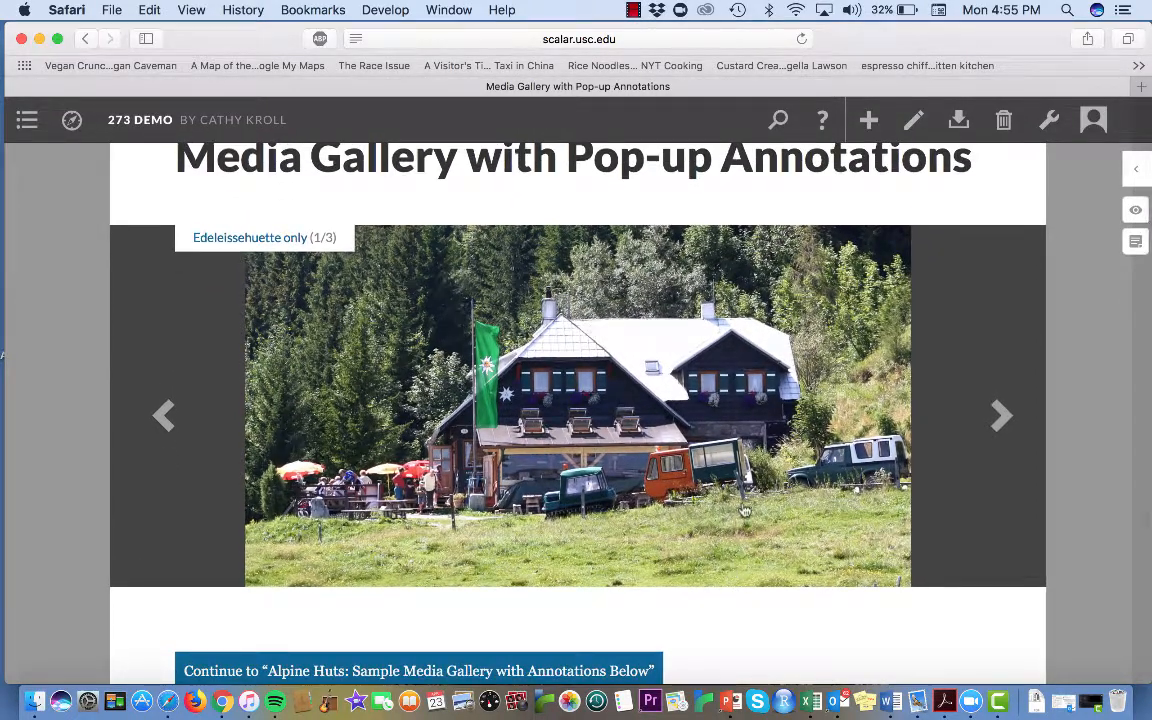
scroll(376, 336, "up", 1)
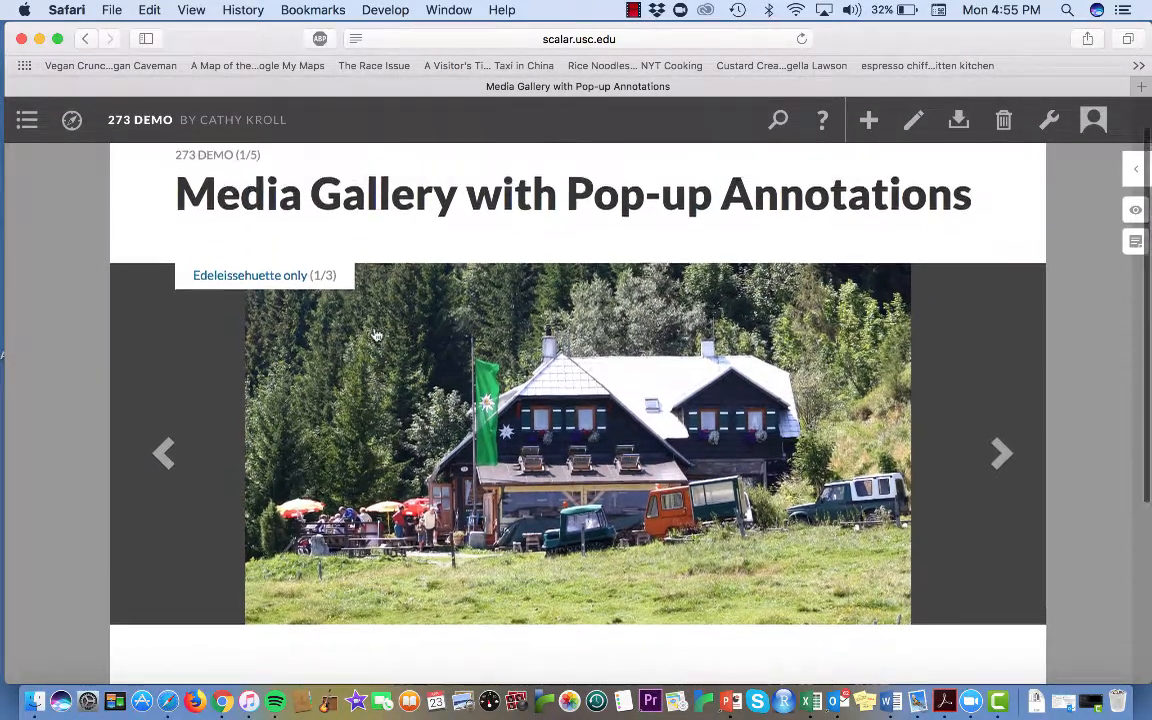
mouse_move(298, 285)
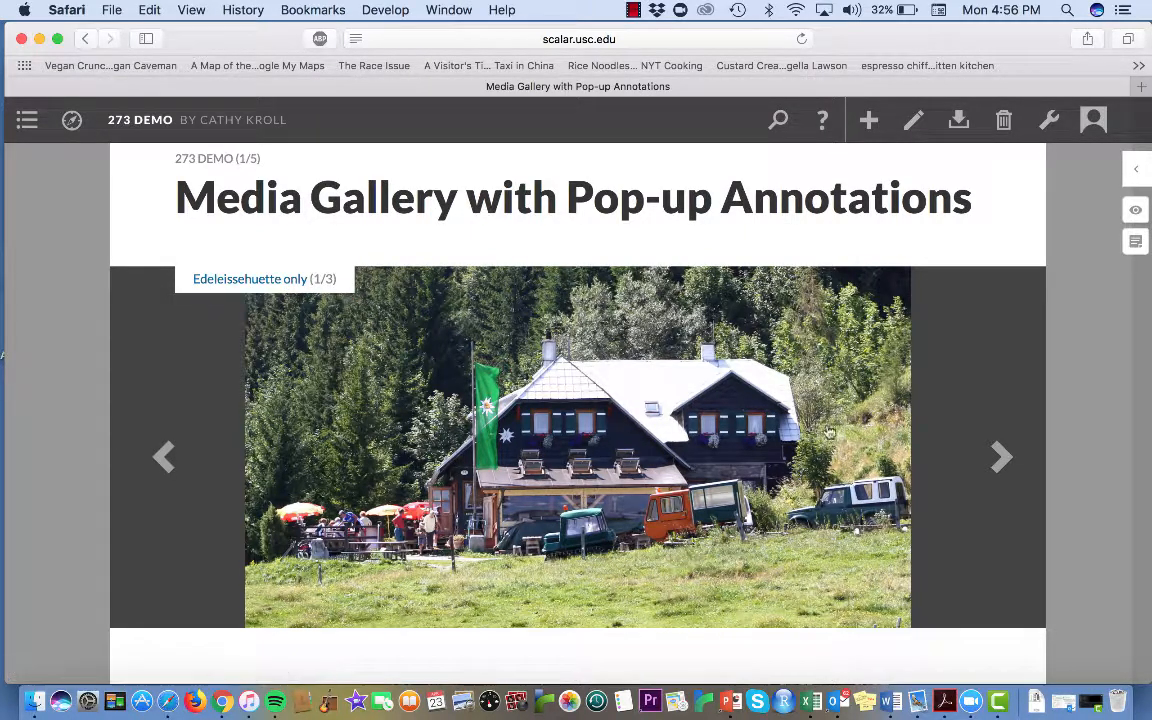
left_click(997, 460)
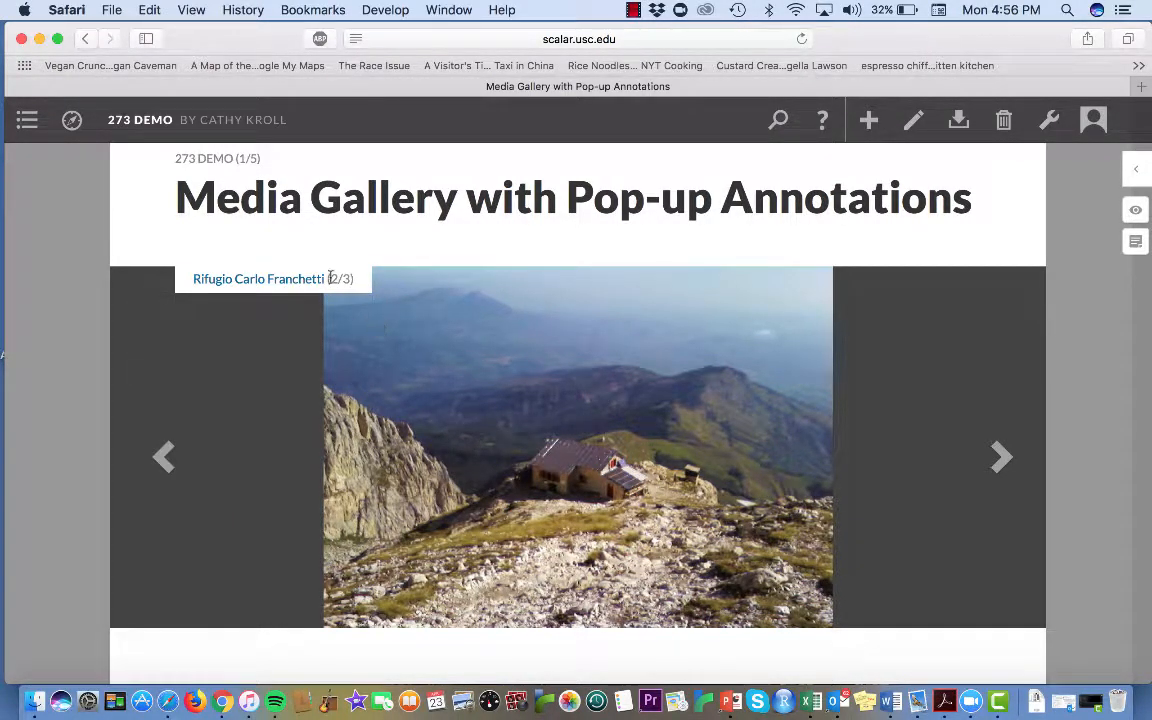
scroll(512, 330, "down", 2)
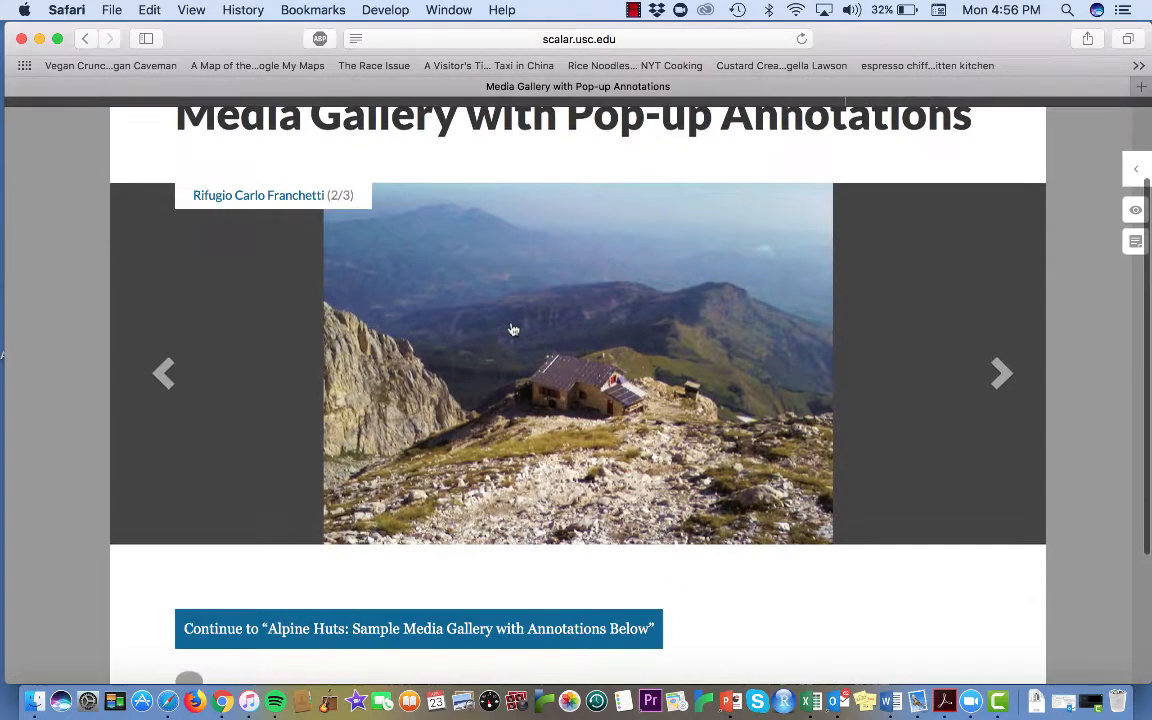
scroll(784, 511, "down", 2)
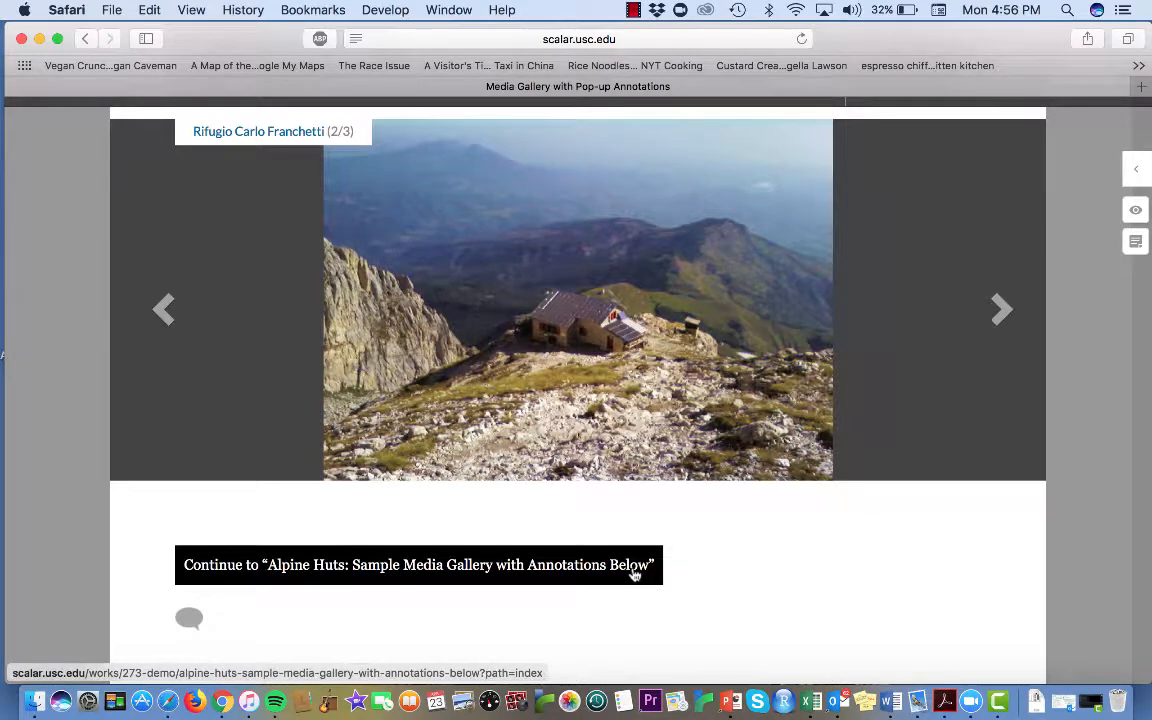
left_click(633, 574)
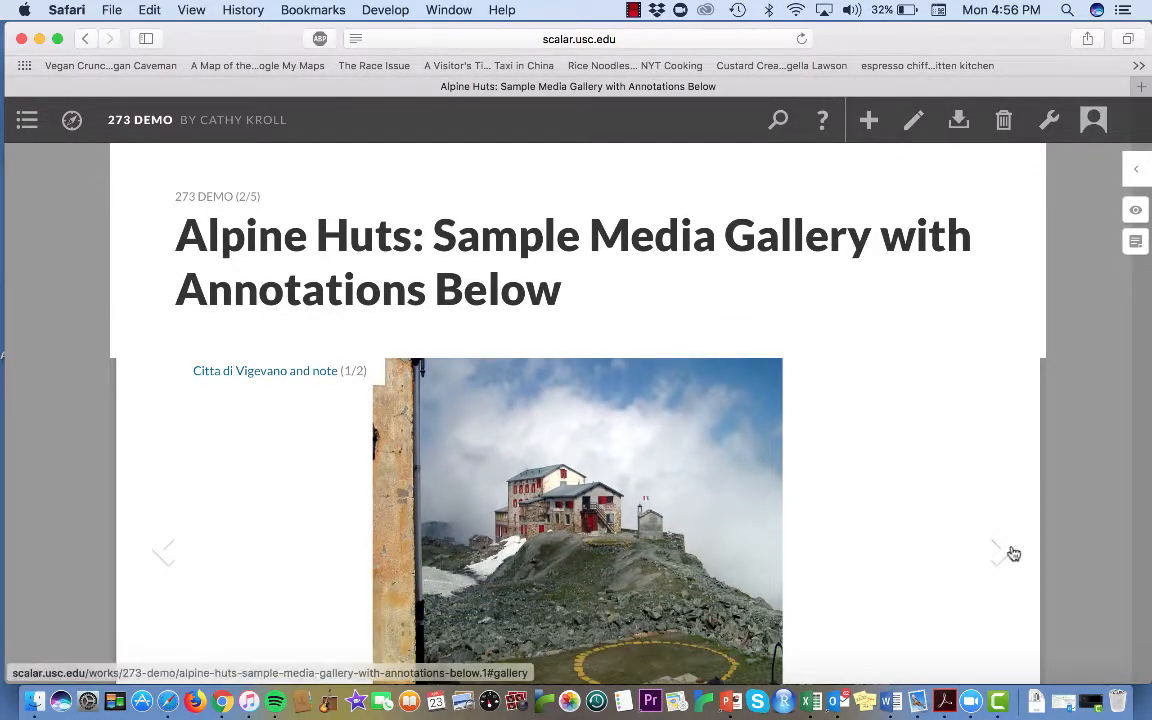
View the second Alpine Huts gallery image with its caption and continue along the path to the rifugio page
left_click(1012, 553)
scroll(1008, 552, "down", 1)
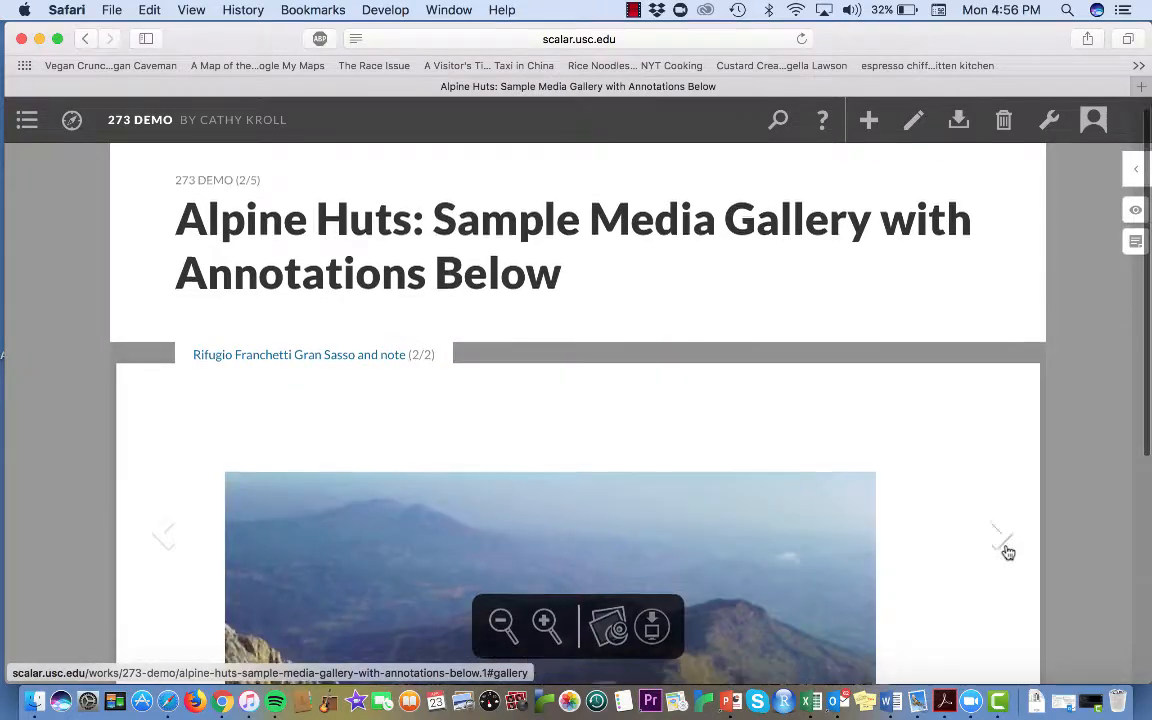
scroll(1008, 552, "down", 3)
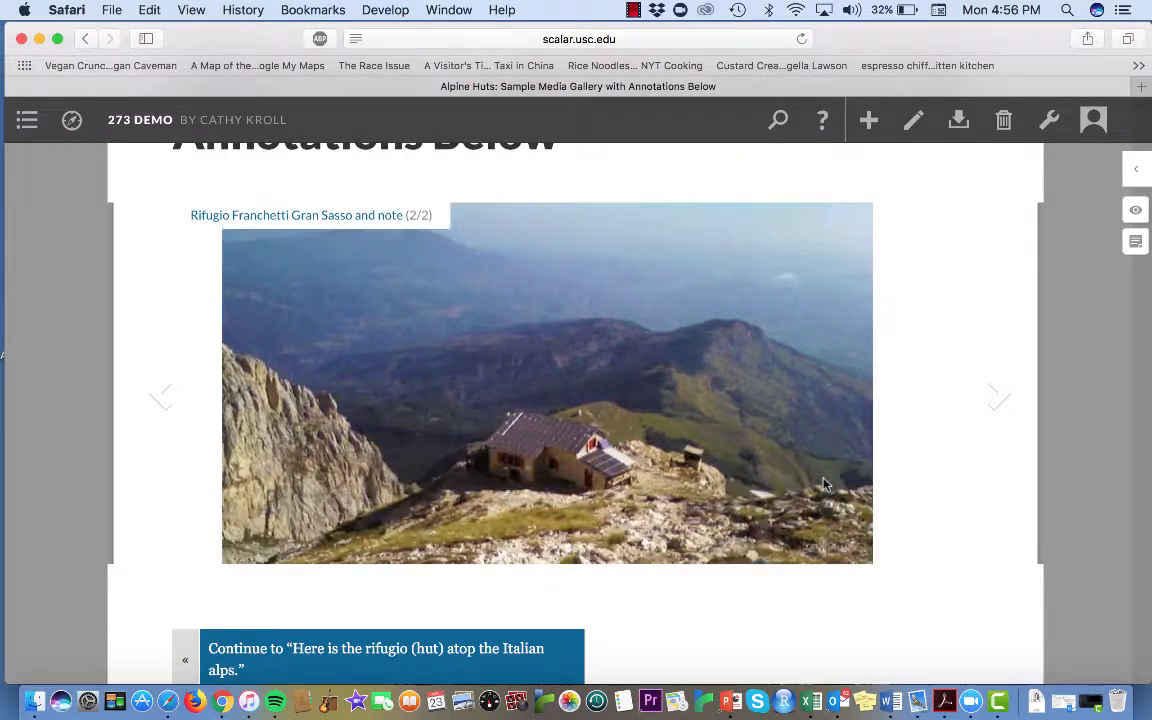
scroll(824, 484, "down", 4)
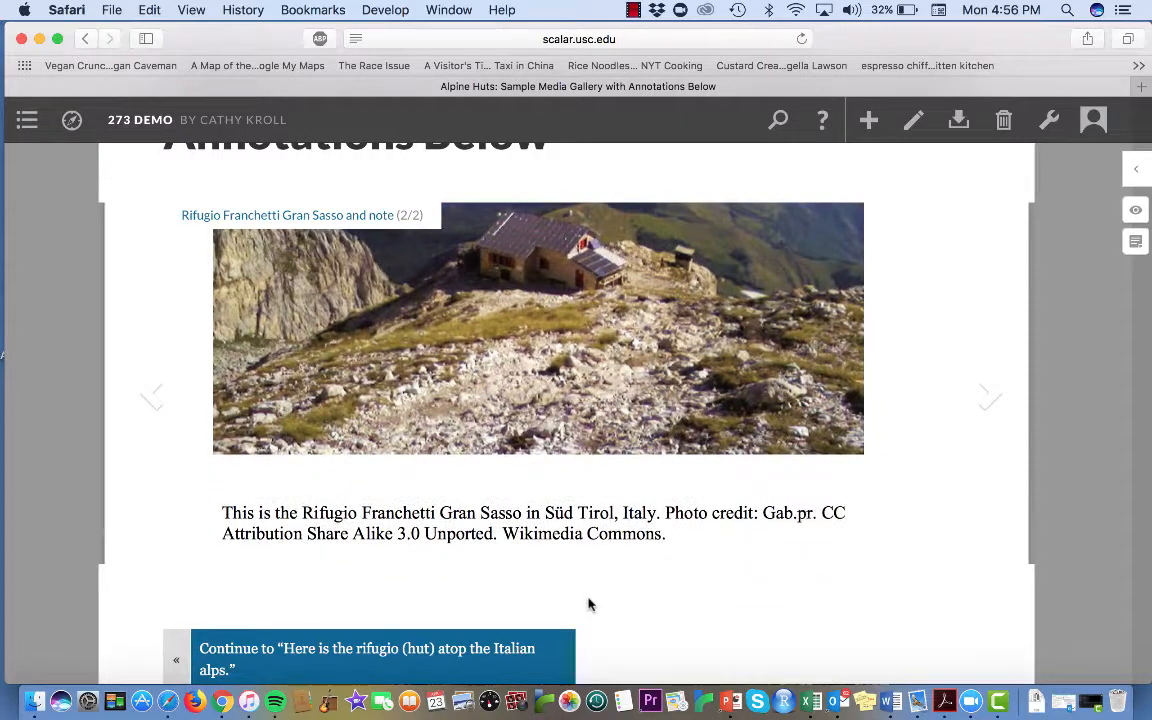
left_click(517, 657)
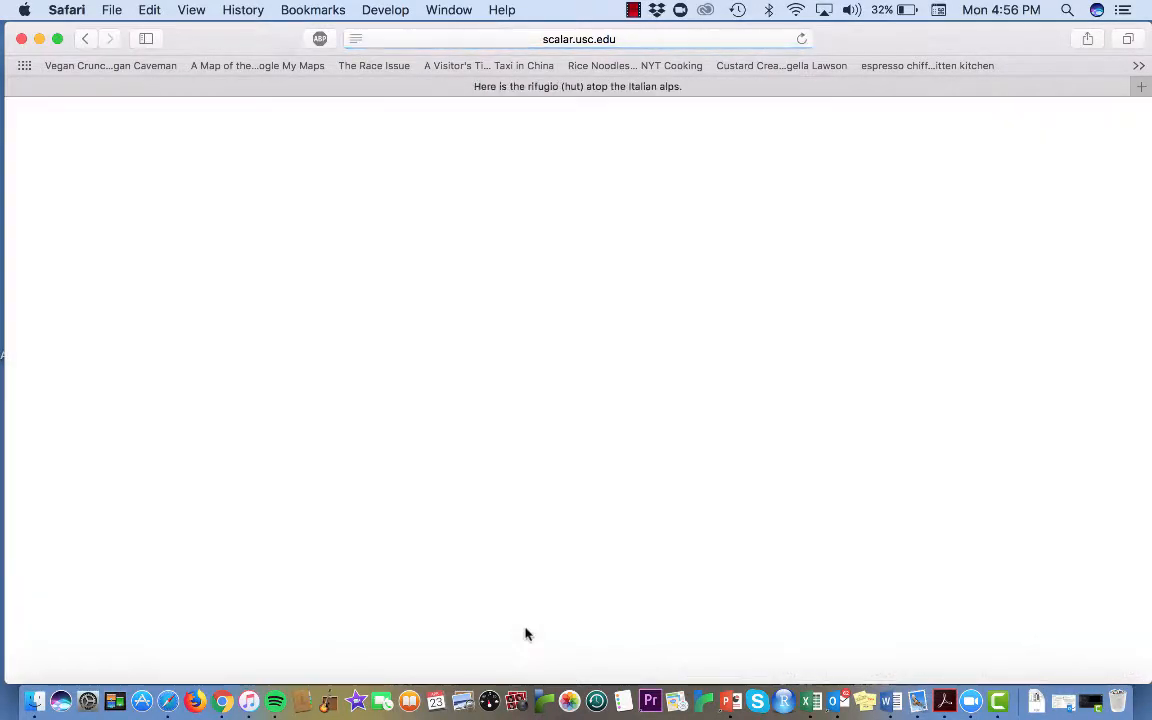
Open the Rifugio Carlo Franchetti image on the rifugio page, examine its annotation, and try going back to the previous path page
scroll(759, 397, "down", 2)
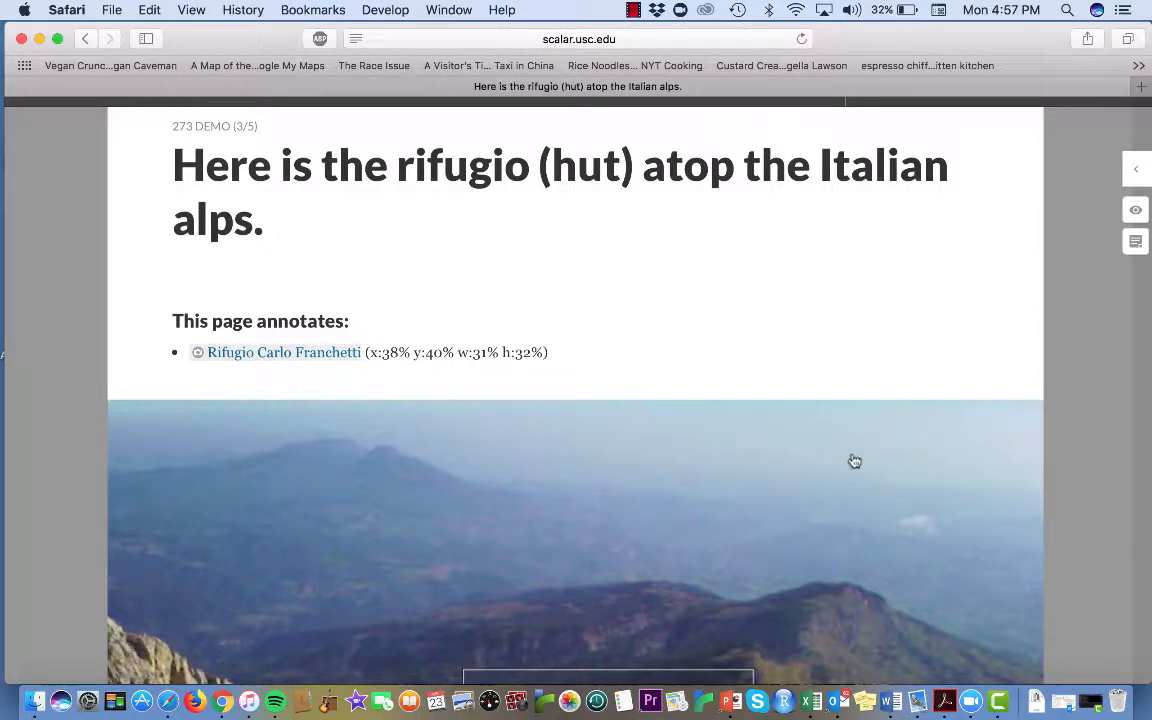
left_click(853, 456)
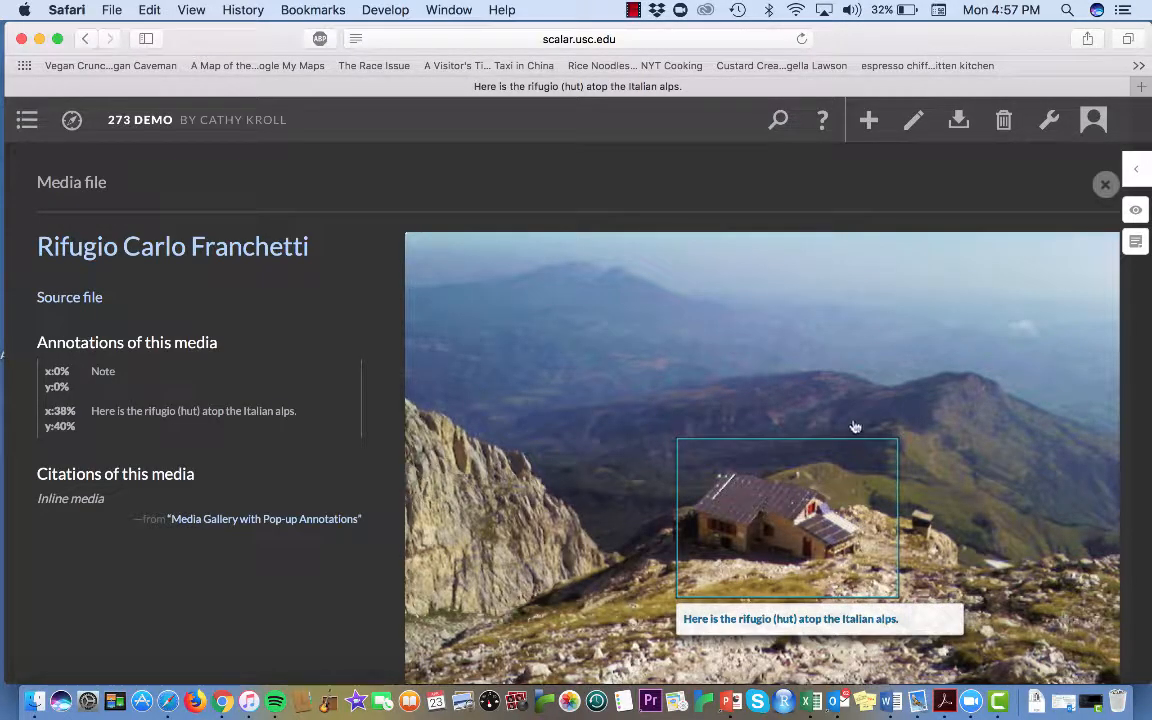
mouse_move(880, 495)
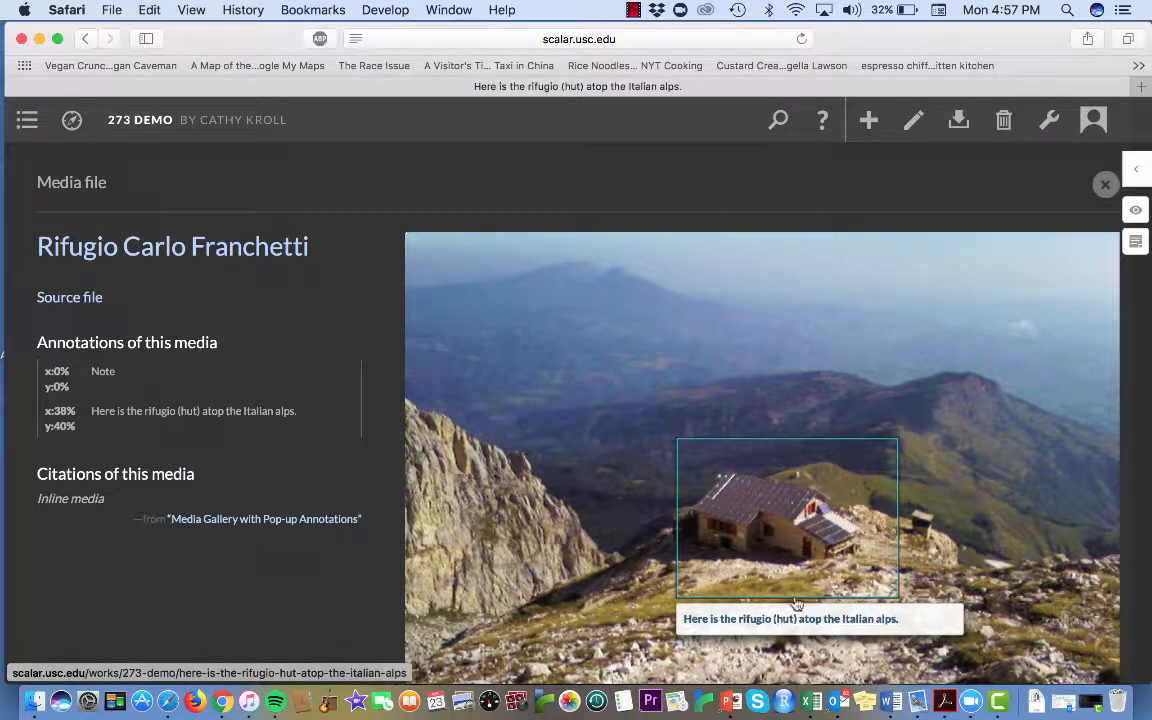
left_click(88, 38)
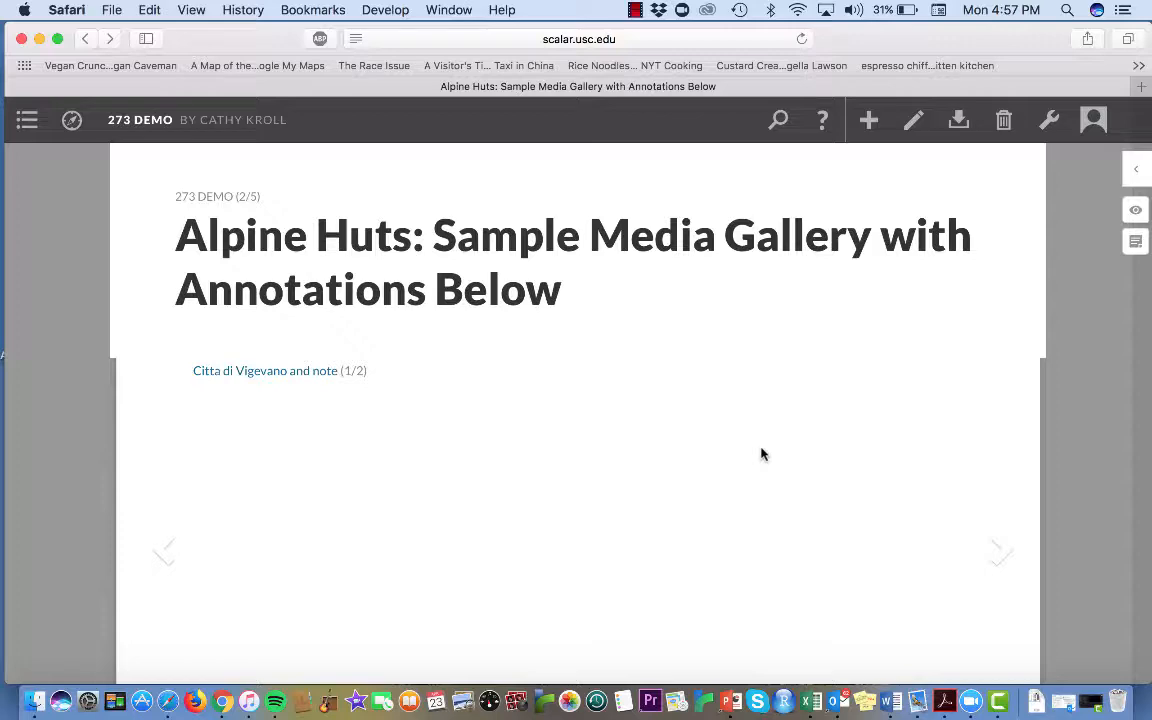
left_click(761, 454)
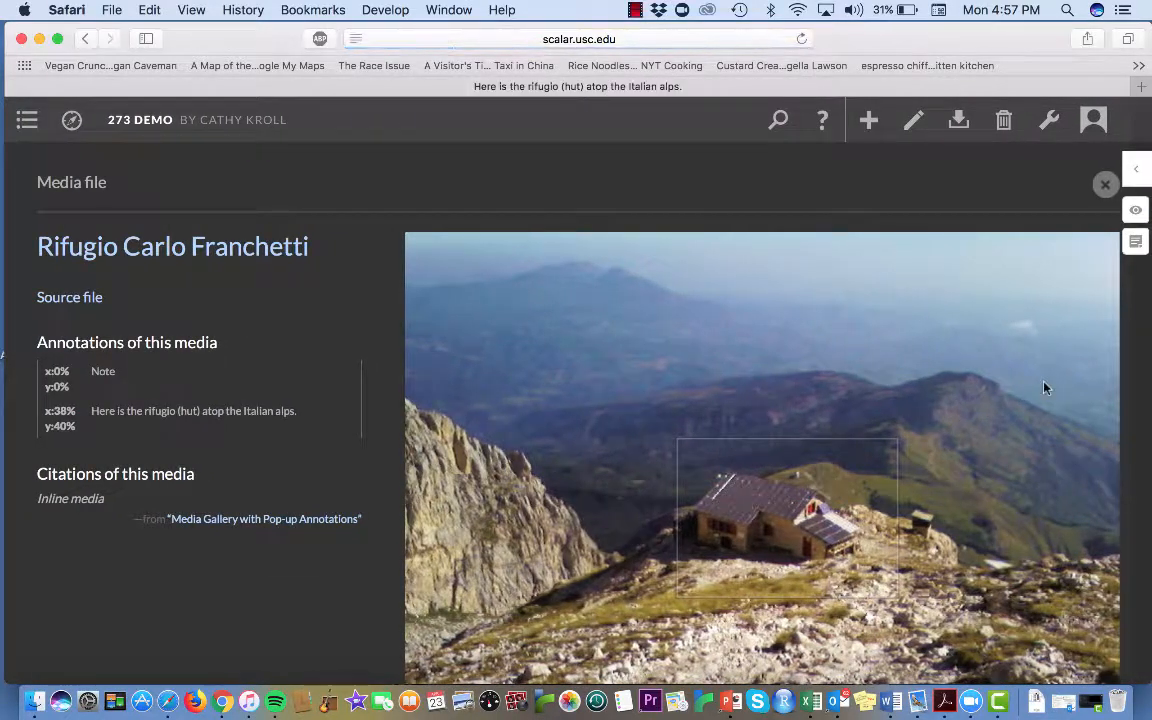
Go to Long Block Quotation Format through the table of contents and continue along the path to Creative Commons License
left_click(28, 122)
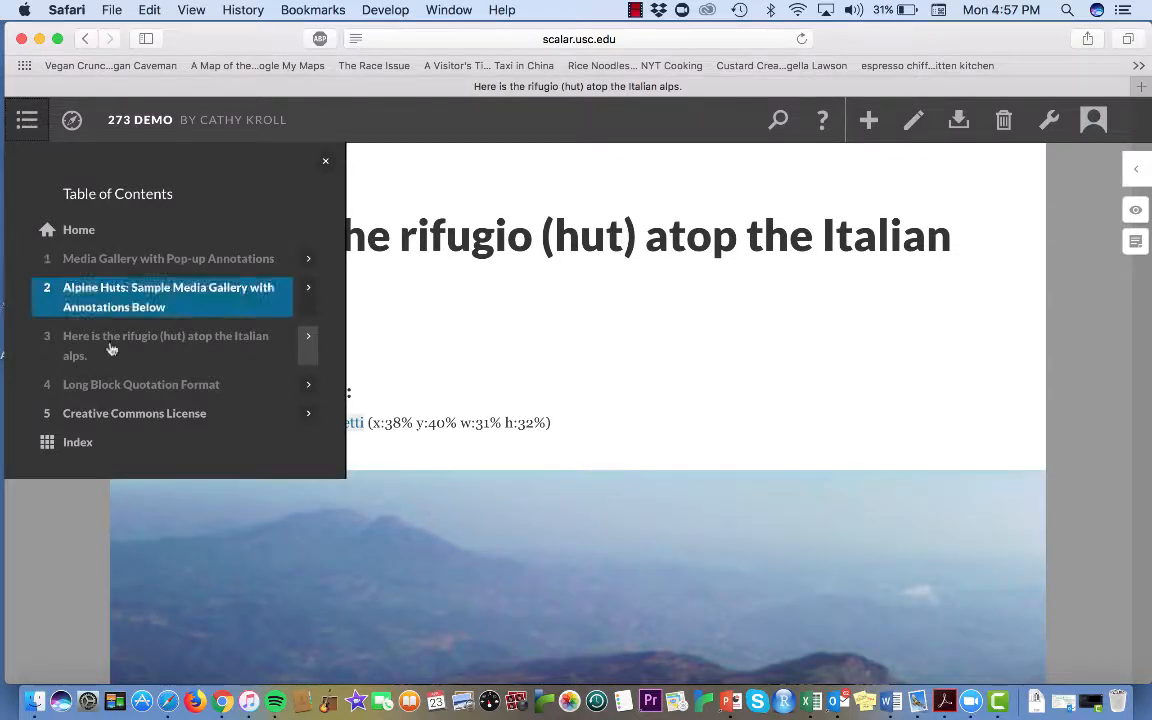
left_click(143, 384)
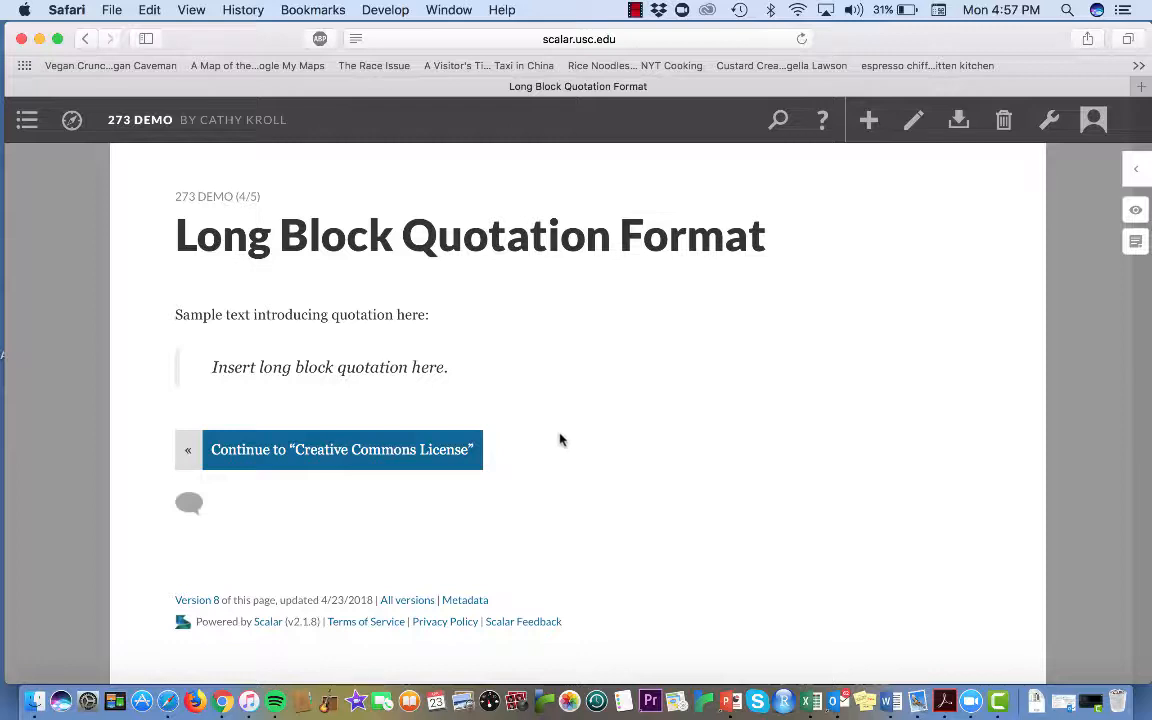
left_click(455, 451)
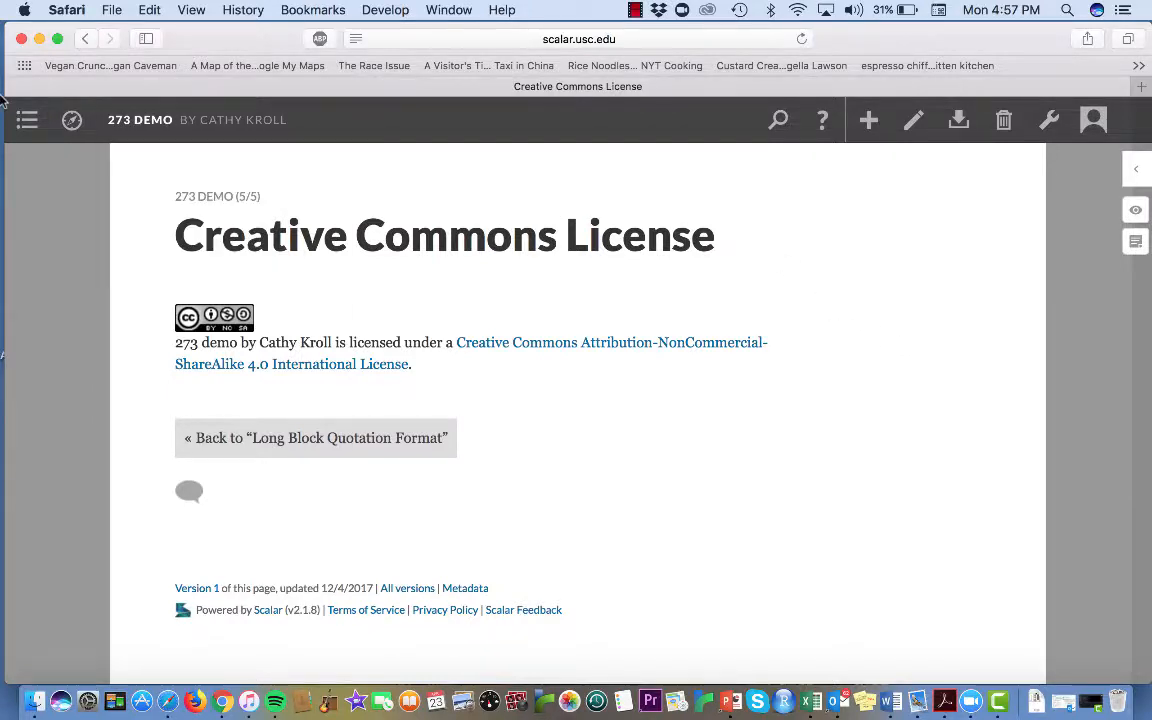
Review the book's table of contents settings and page list in the dashboard, and return to the project's home page
left_click(17, 119)
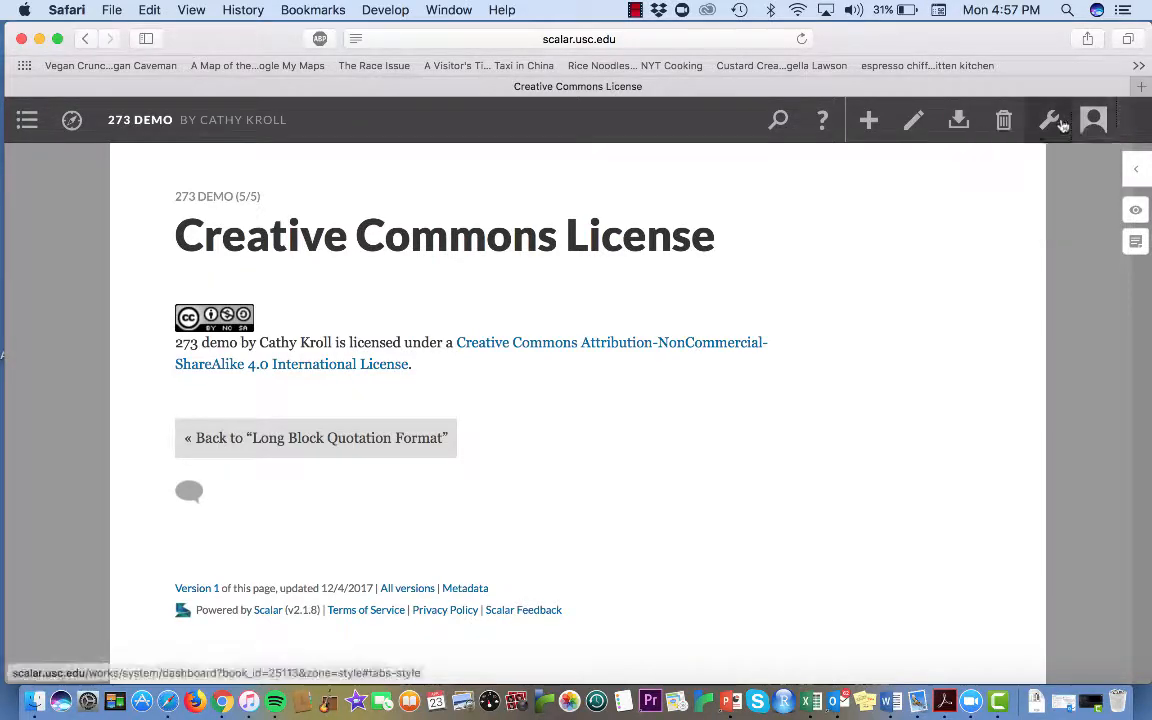
left_click(1060, 122)
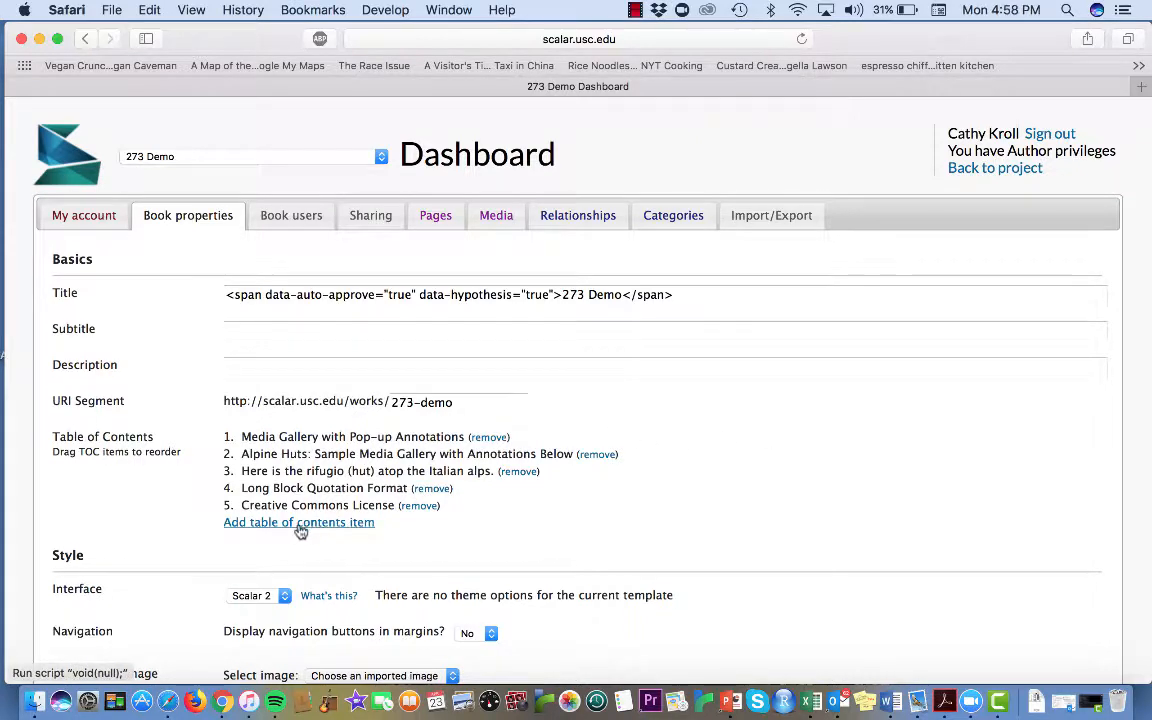
left_click(436, 221)
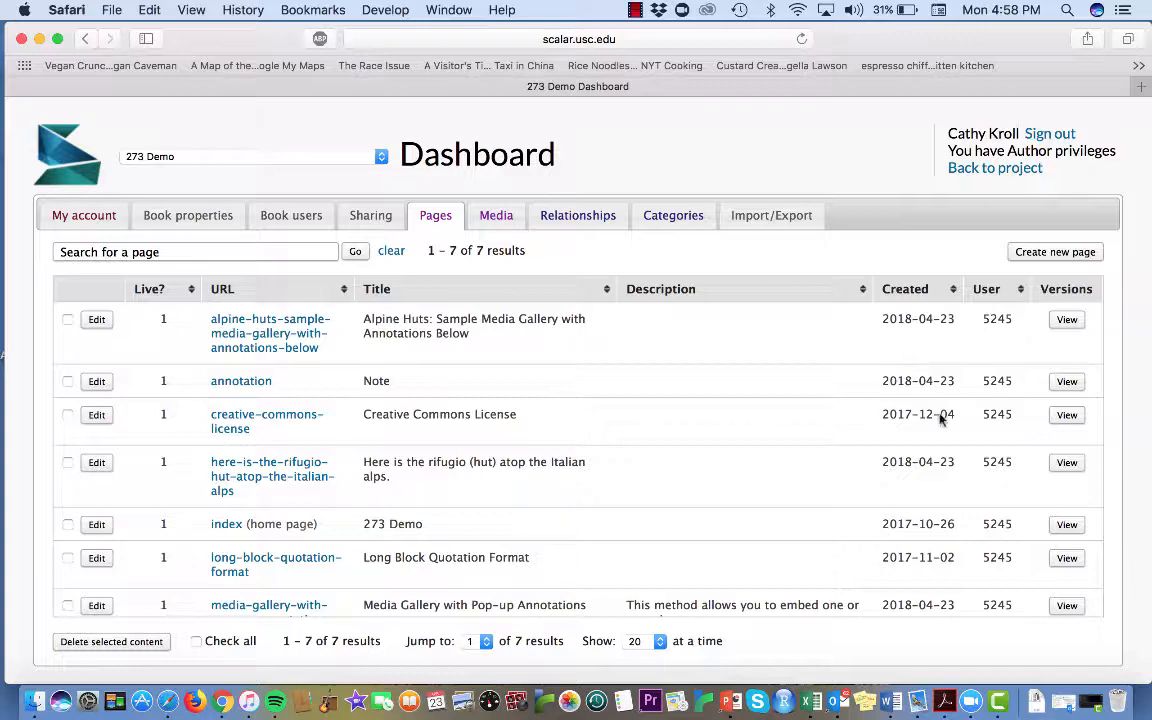
scroll(940, 420, "down", 1)
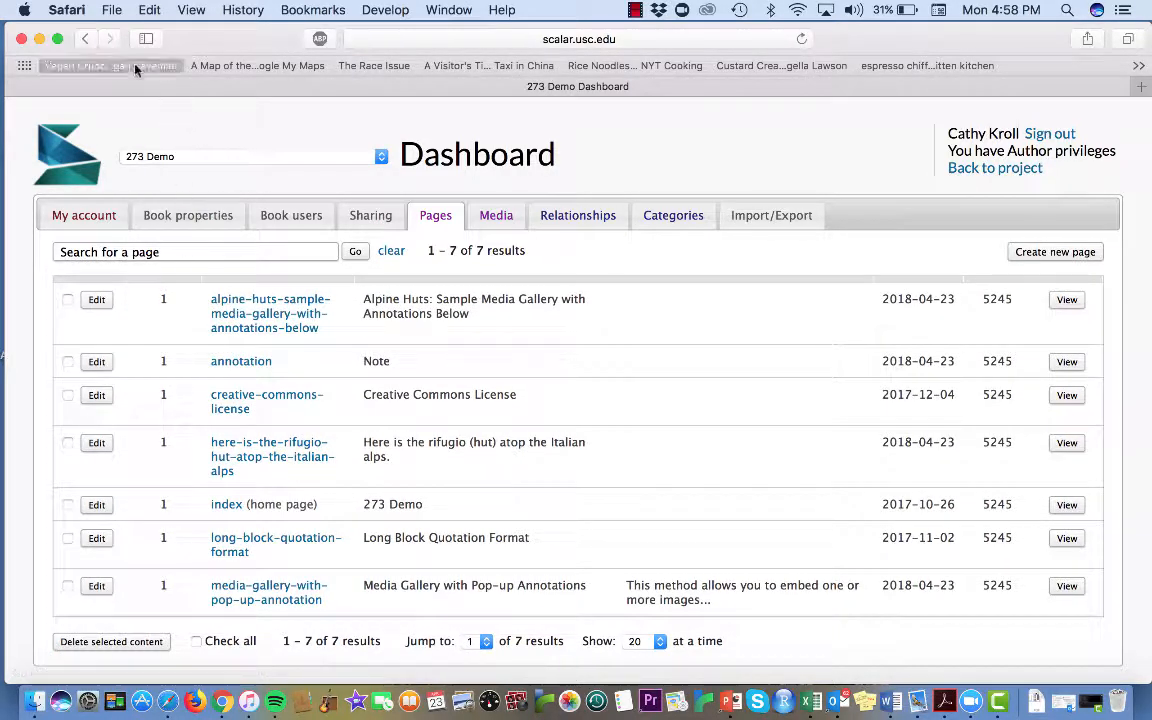
left_click(85, 40)
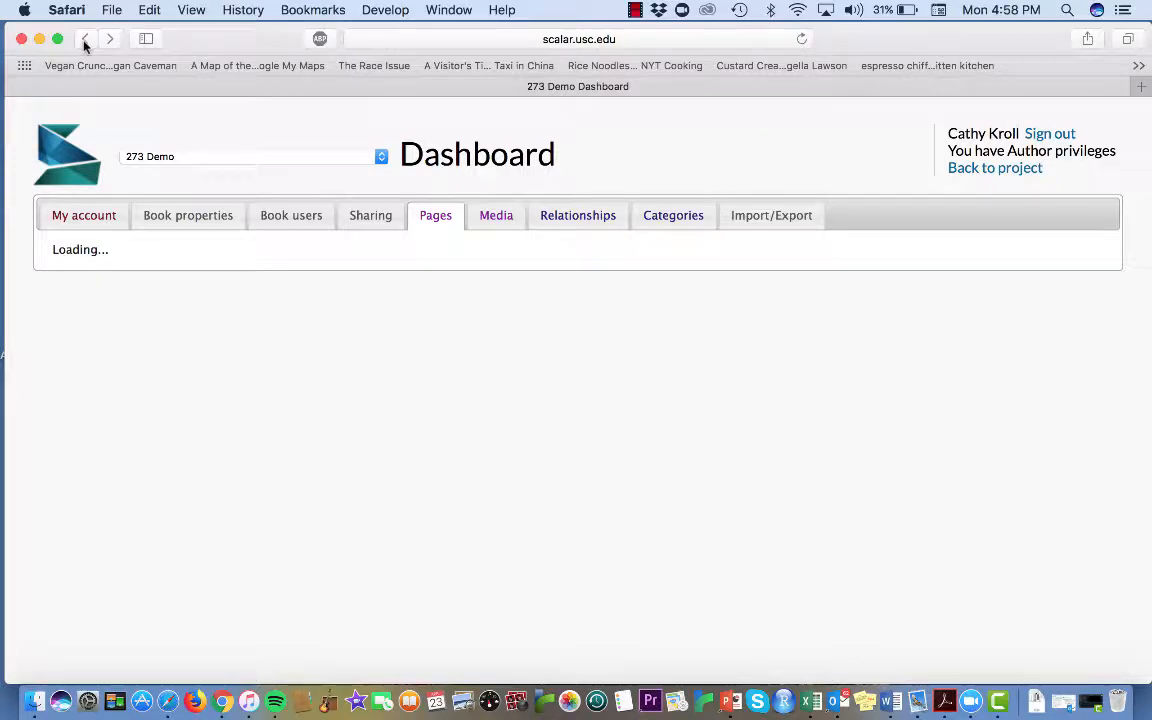
left_click(998, 168)
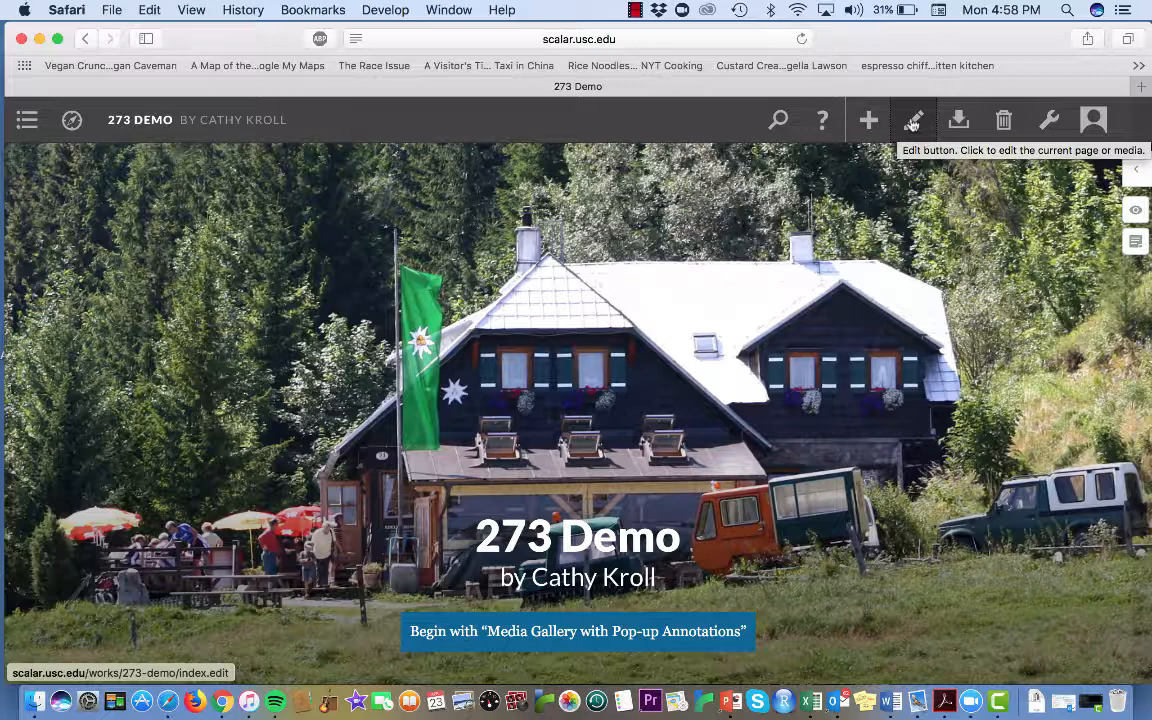
Open the home page for editing, check which pages its path contains, and cancel the edit without saving
left_click(912, 122)
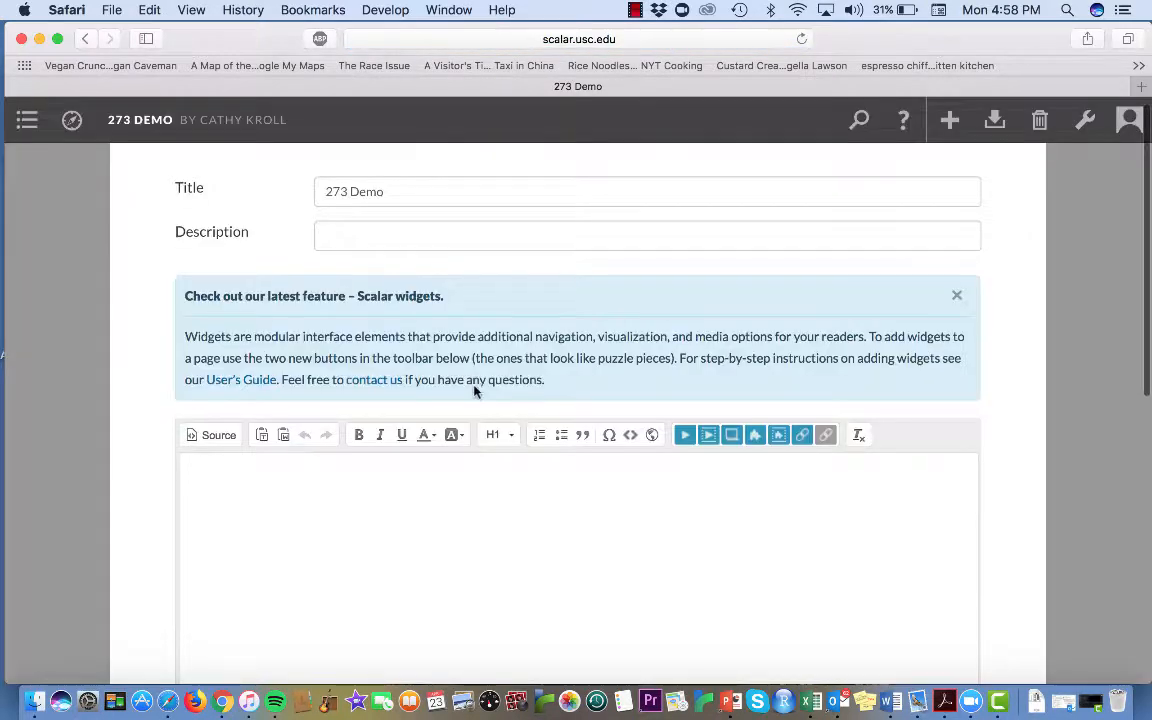
scroll(474, 390, "down", 10)
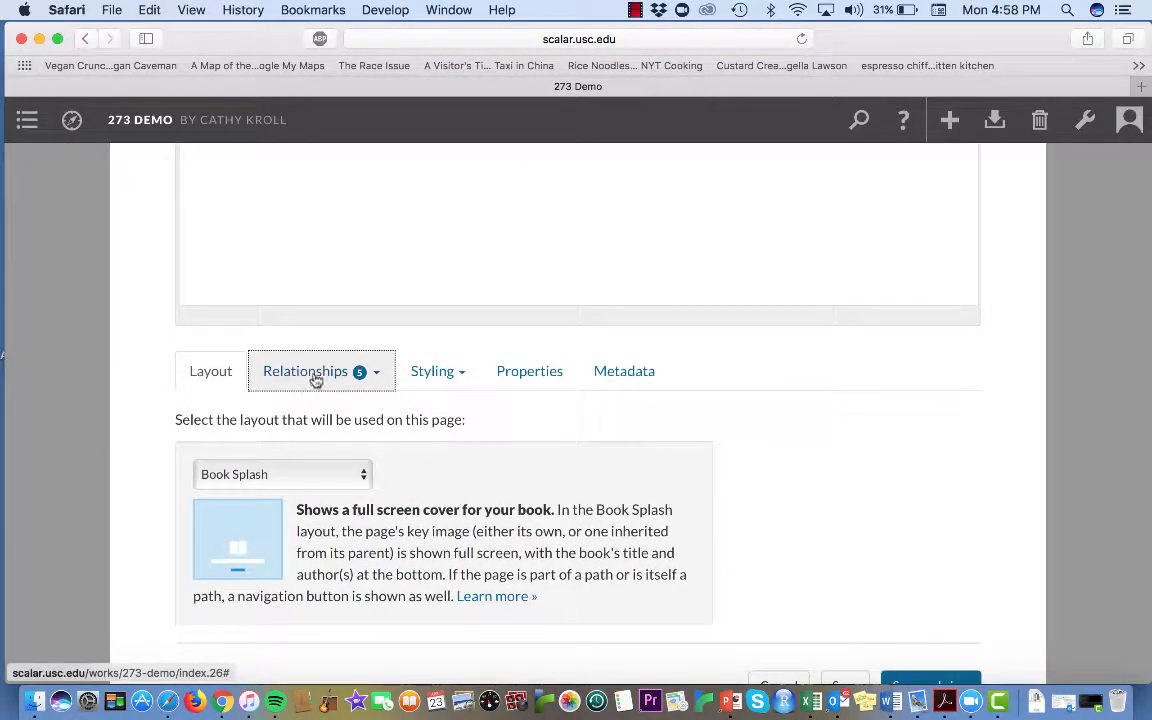
left_click(313, 374)
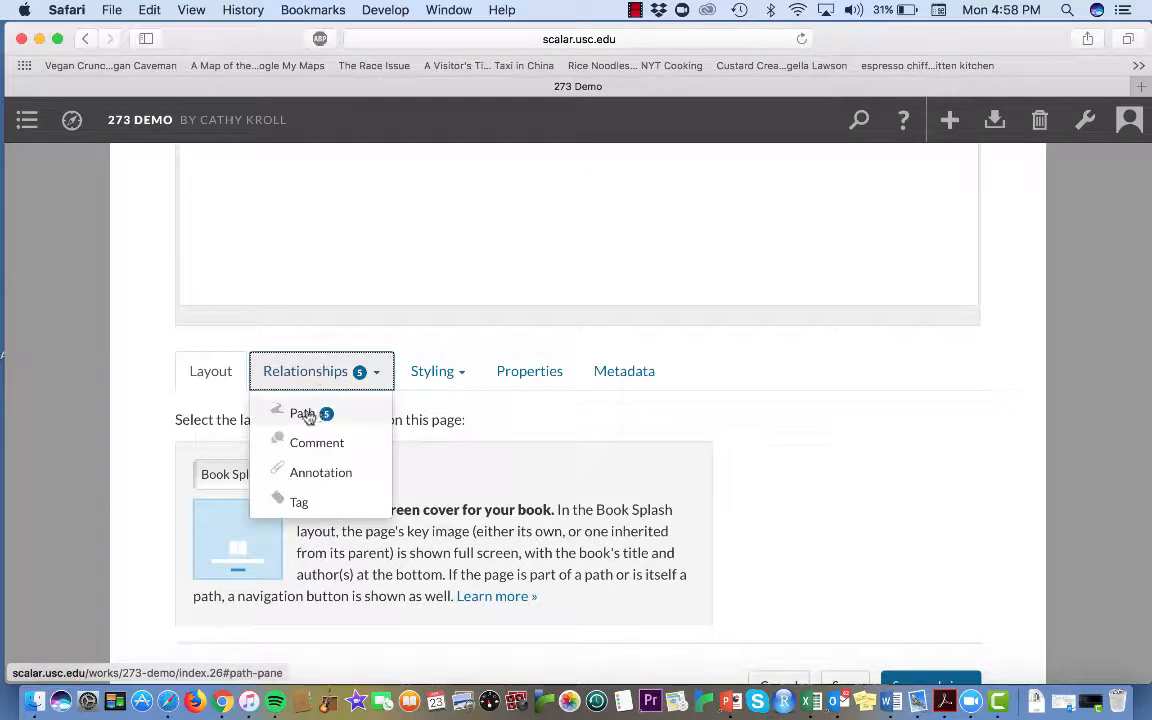
left_click(304, 413)
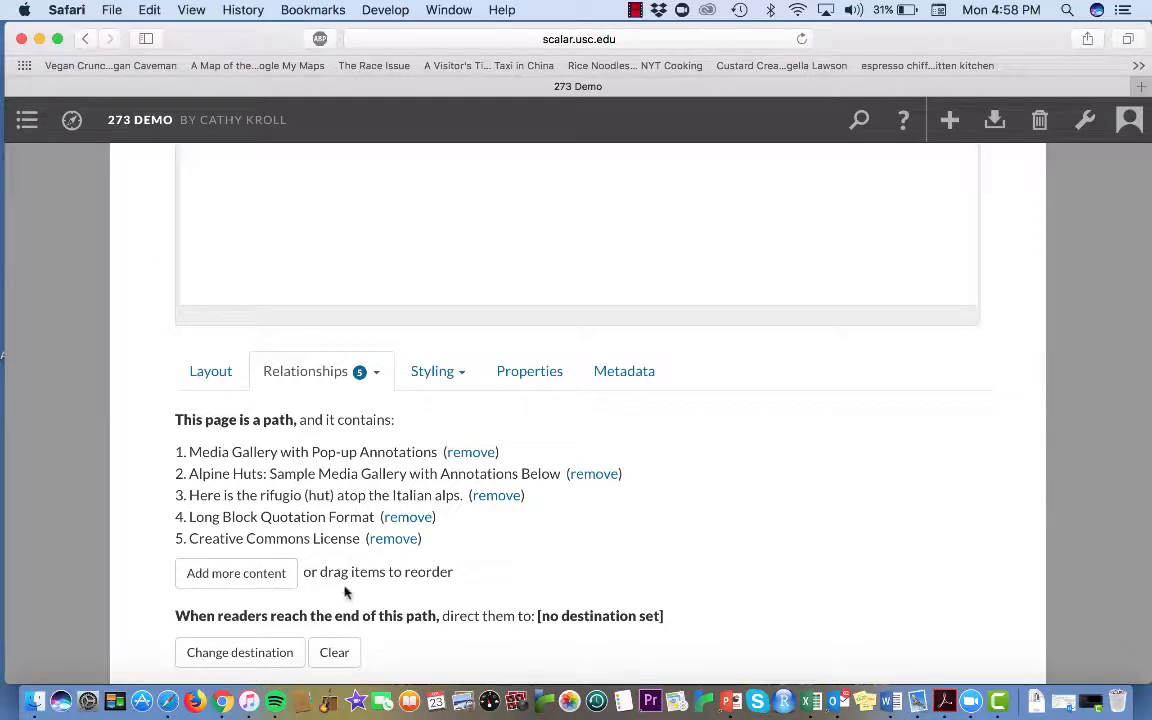
scroll(774, 486, "down", 3)
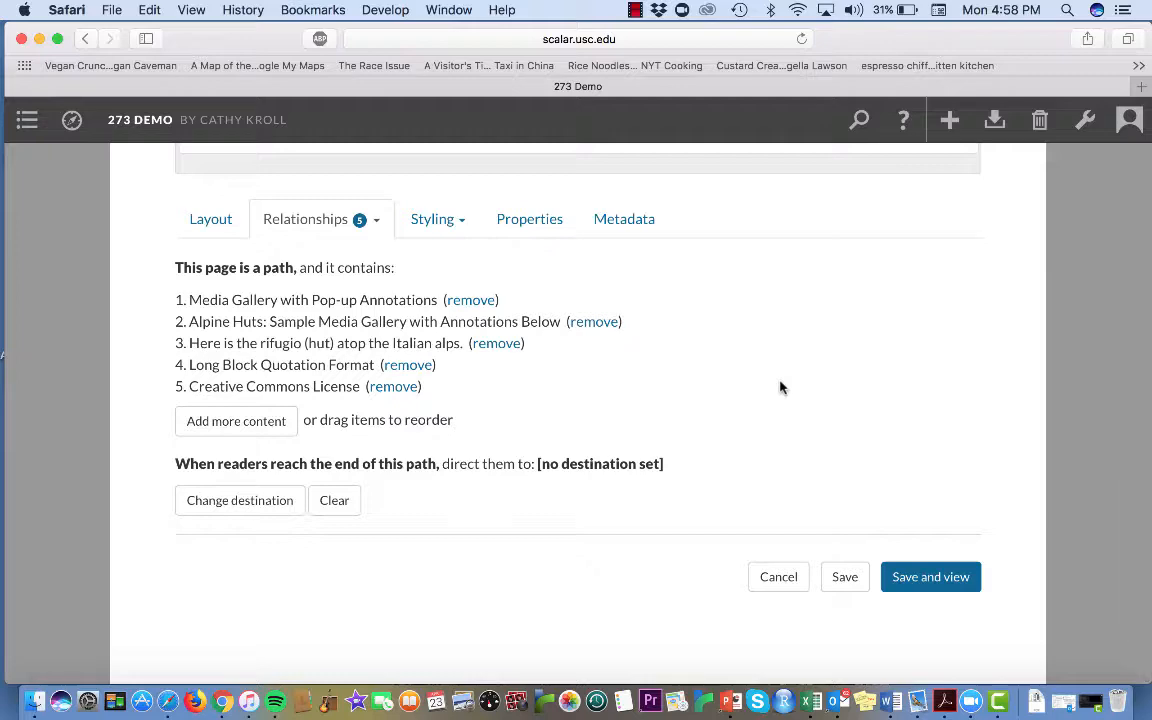
scroll(779, 386, "up", 12)
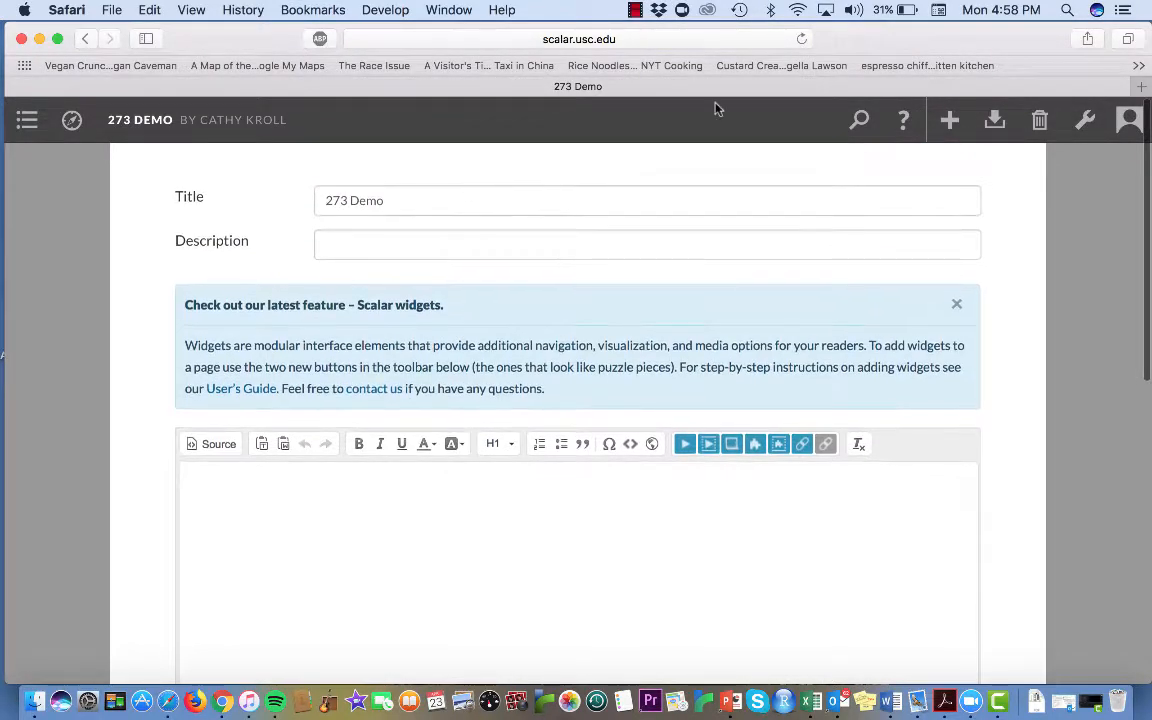
scroll(957, 401, "down", 12)
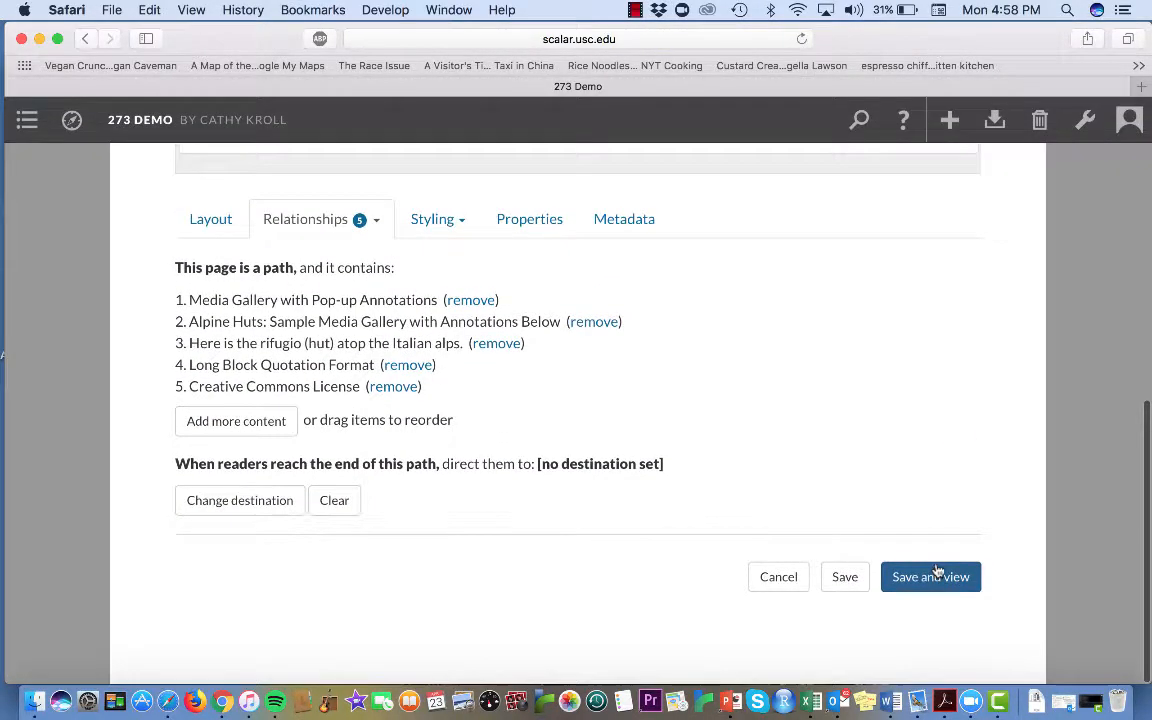
left_click(798, 574)
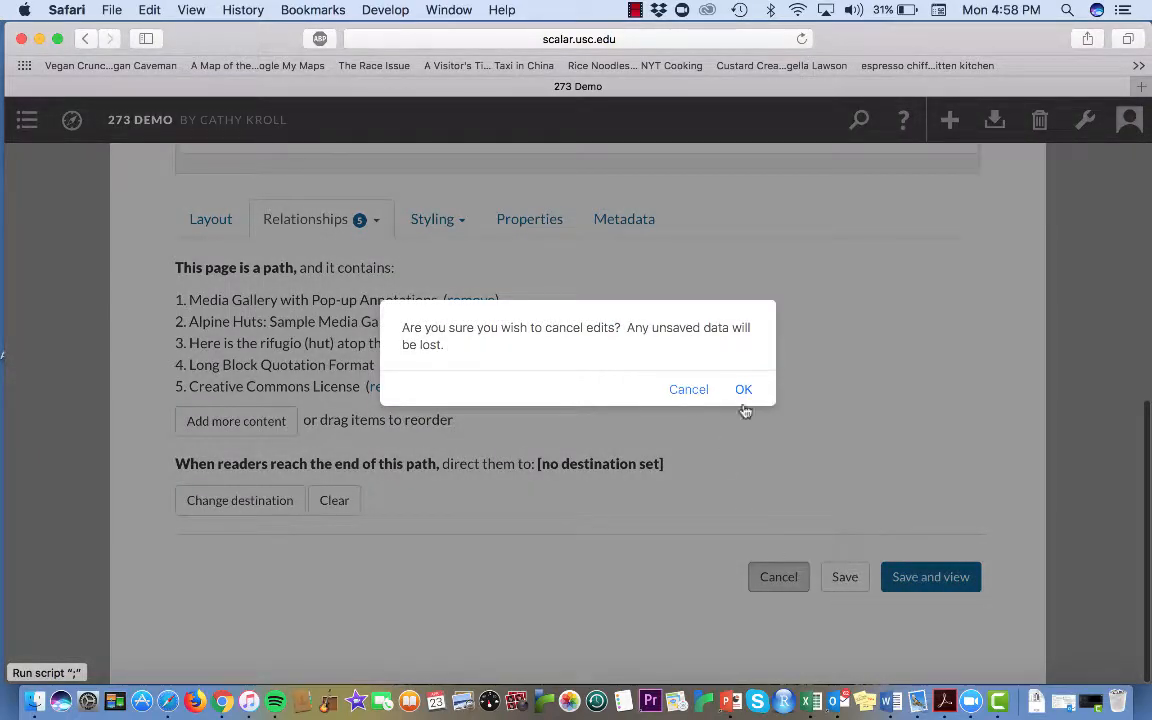
left_click(743, 391)
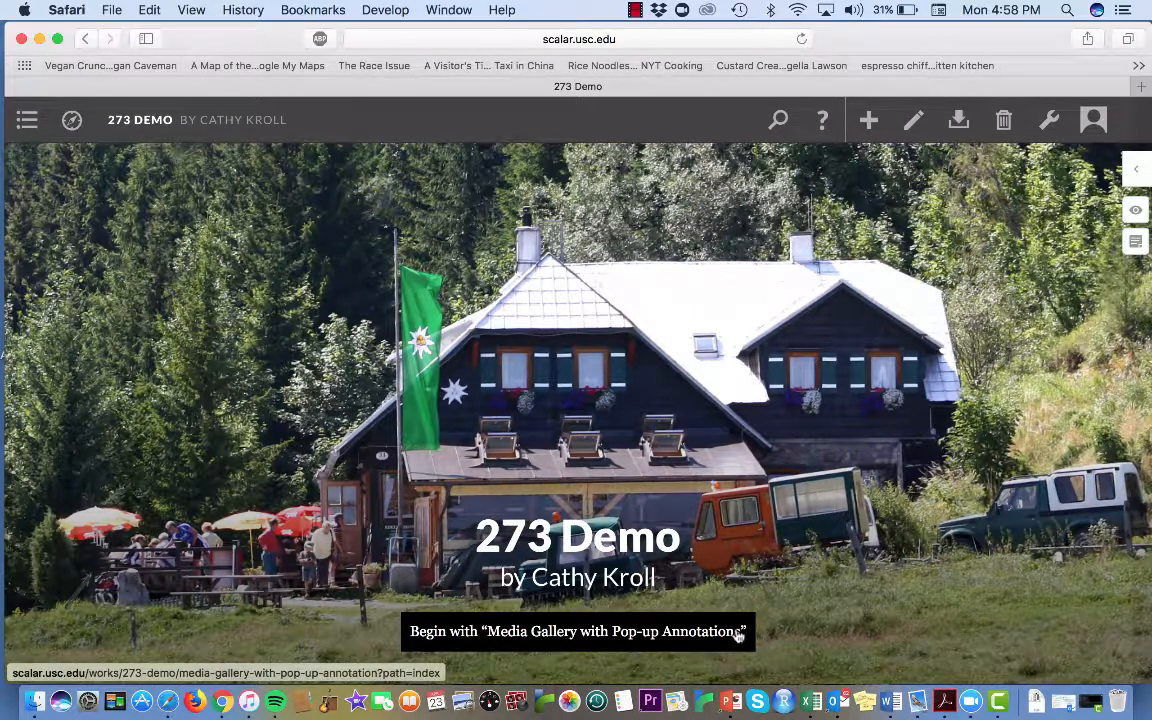
Start the path from the home page, open the comments window on the Media Gallery with Pop-up Annotations page, and close it
left_click(738, 636)
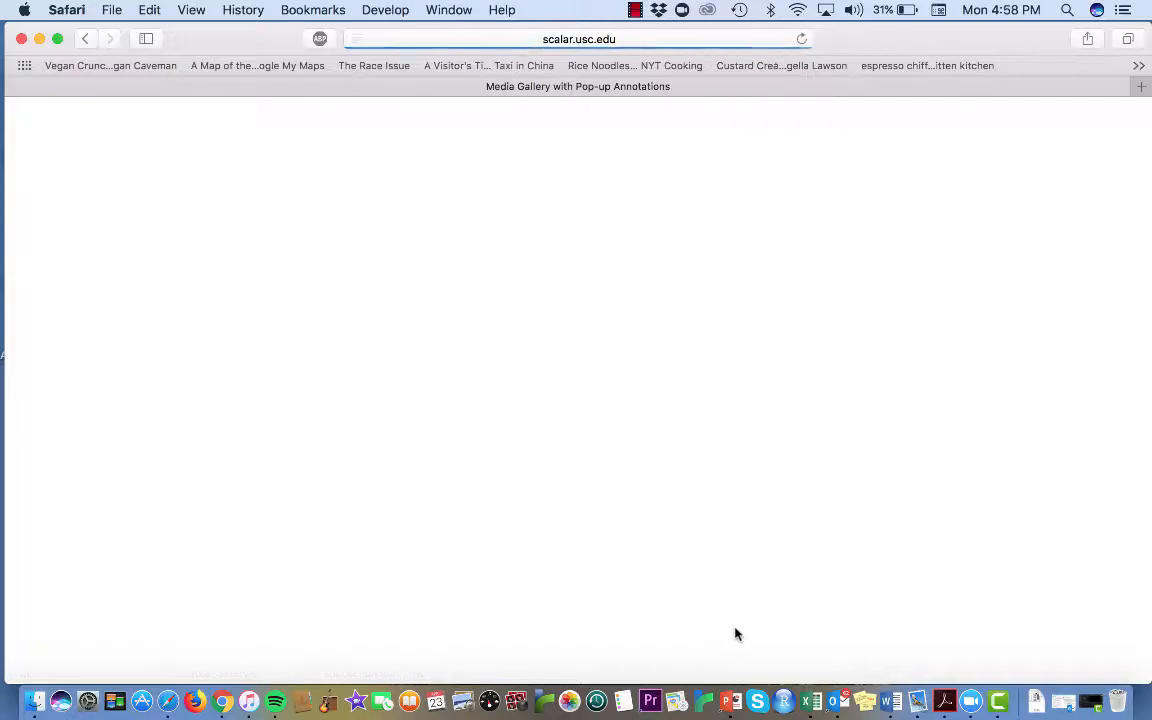
scroll(736, 633, "down", 5)
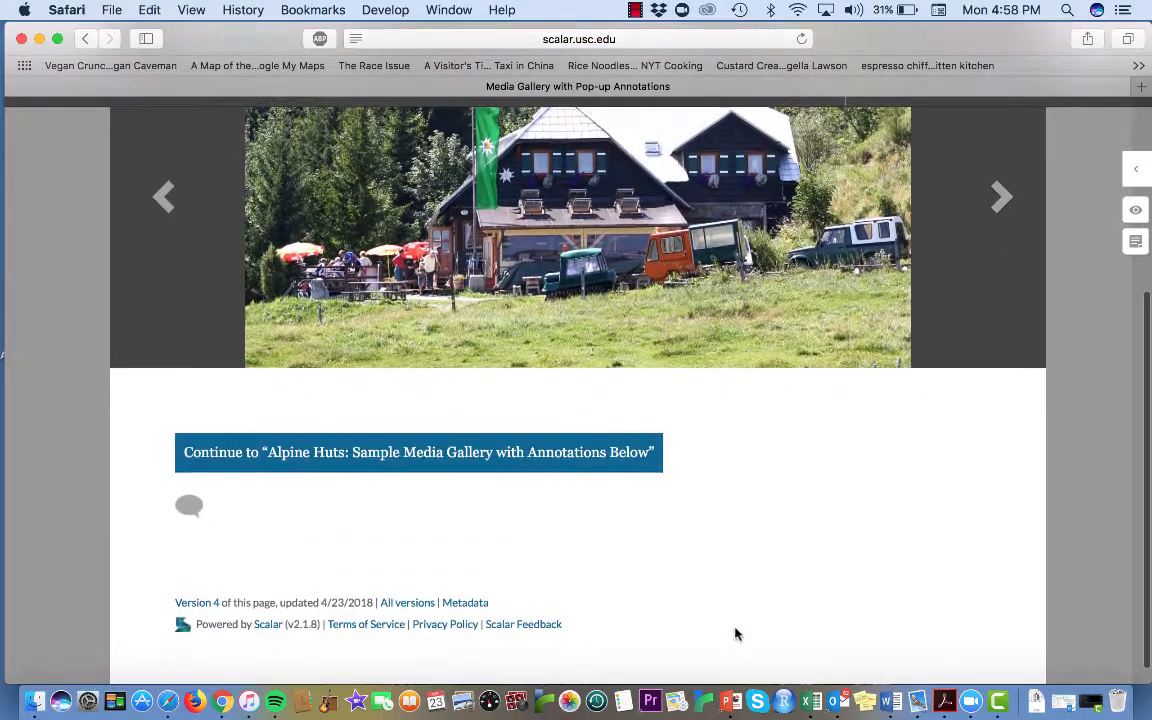
left_click(190, 503)
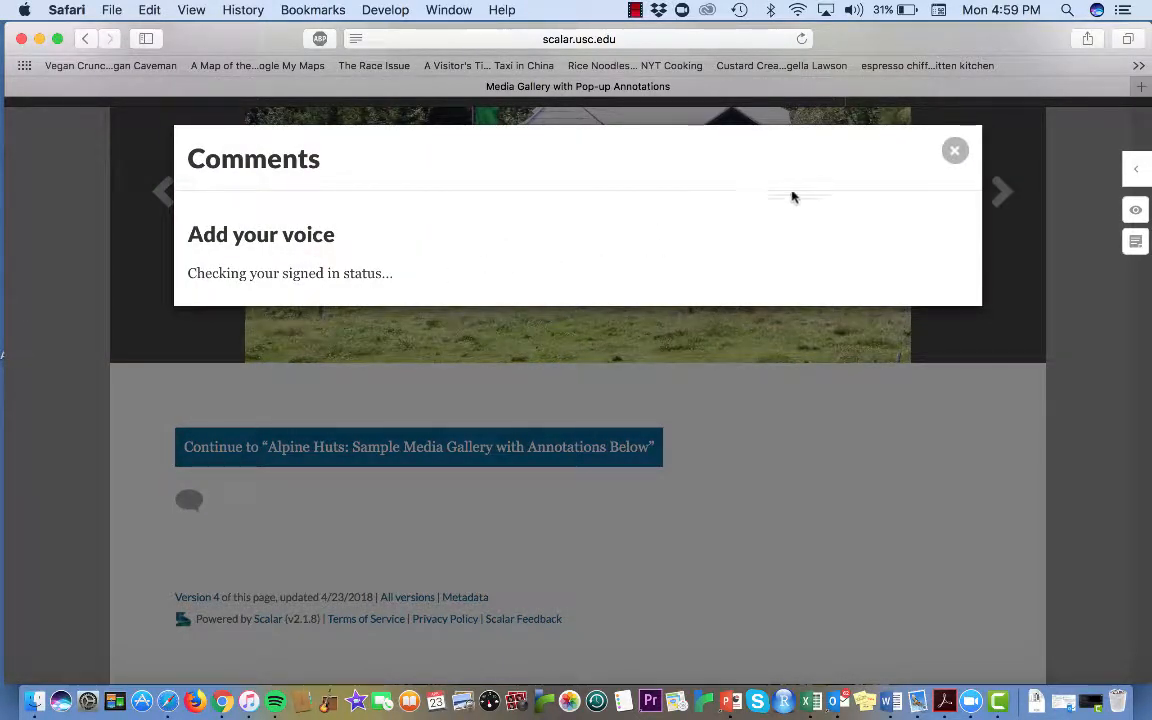
left_click(956, 152)
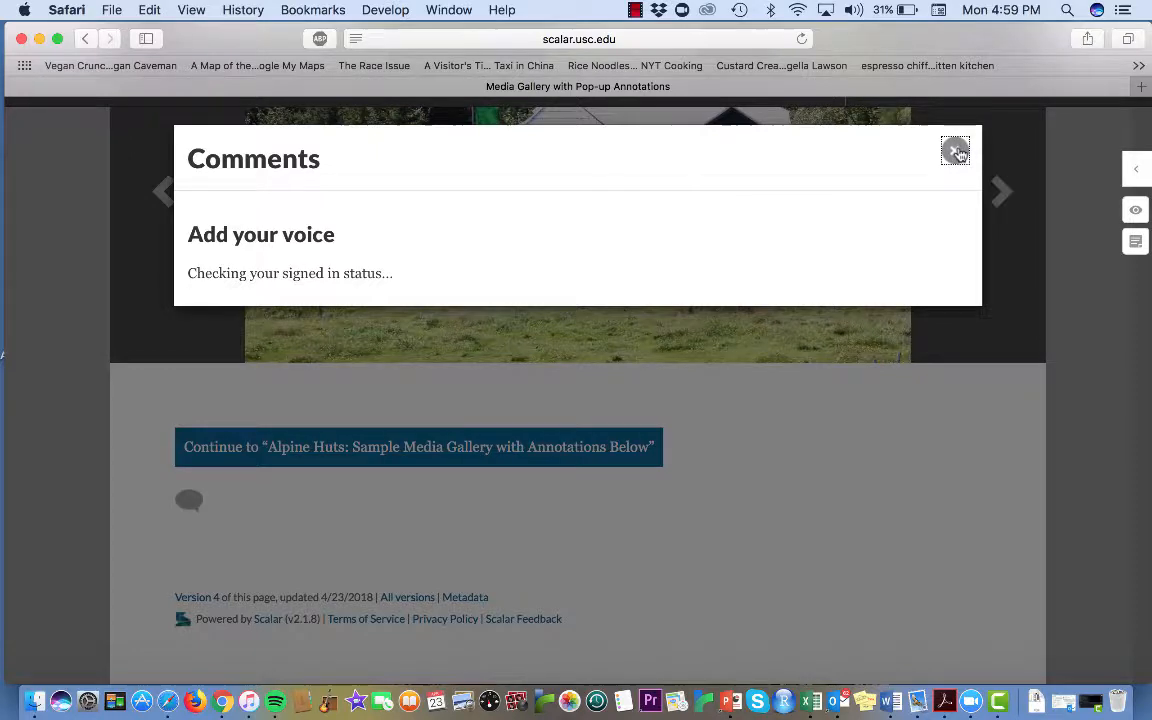